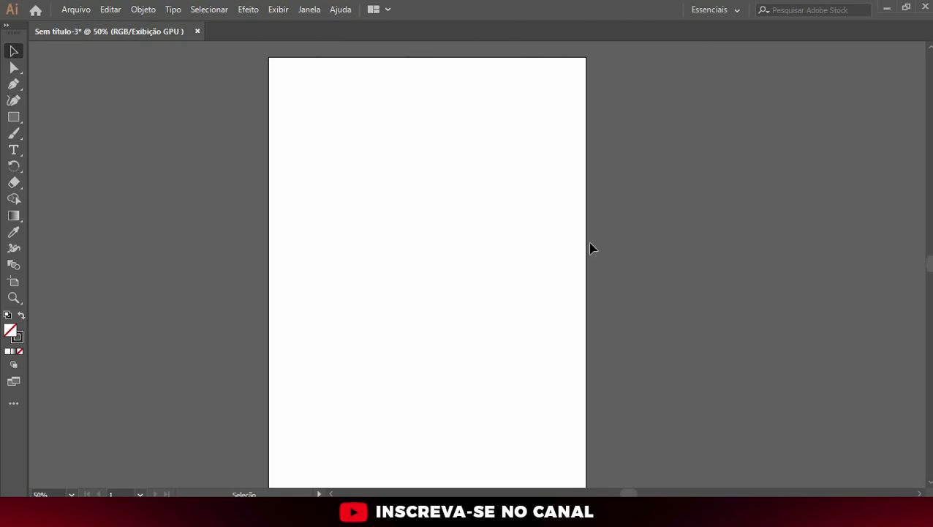
Try the Impressão e prova workspace, then switch back to Essenciais.
click(713, 9)
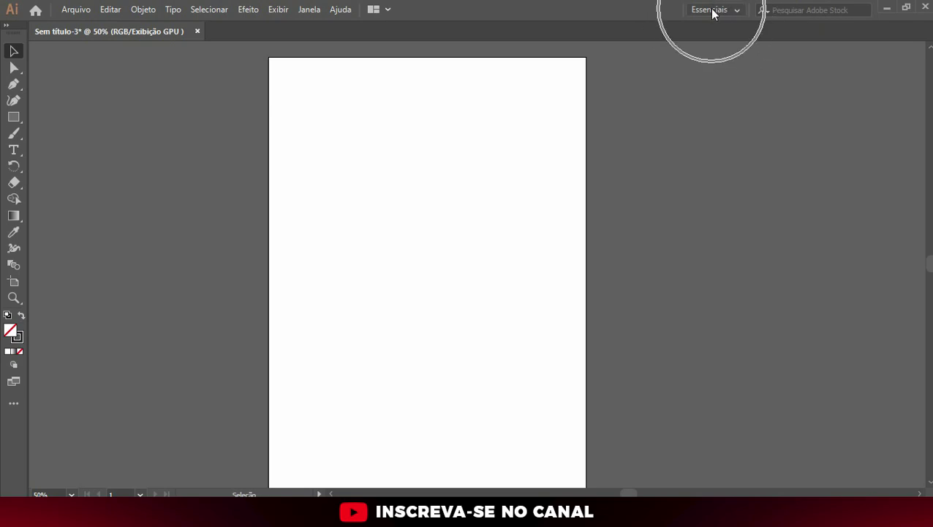
click(722, 74)
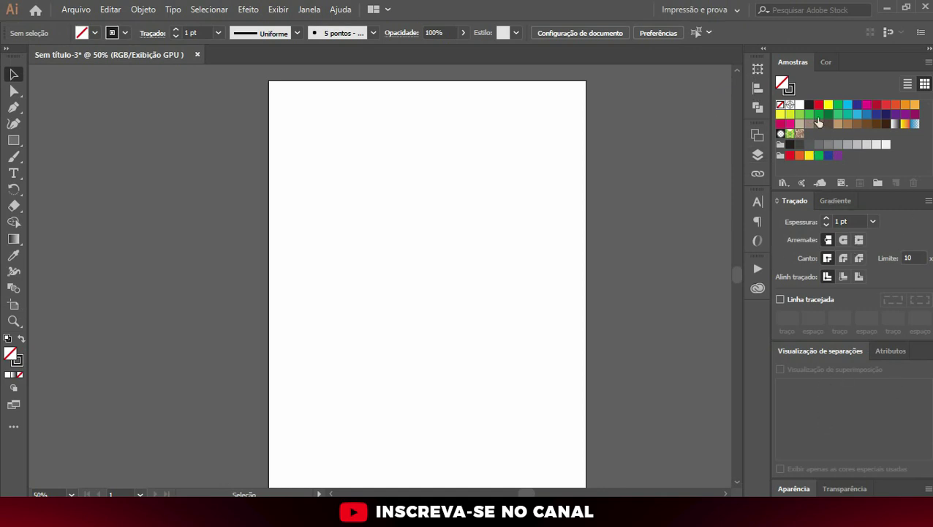
click(708, 10)
click(702, 57)
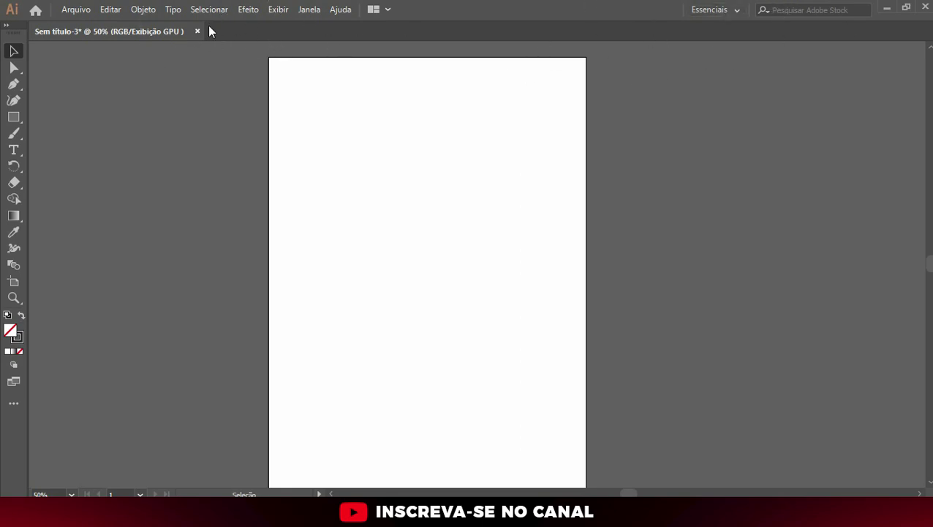
Show the Control bar and dock the Camadas panel, listing Camada 1, on the right.
click(313, 10)
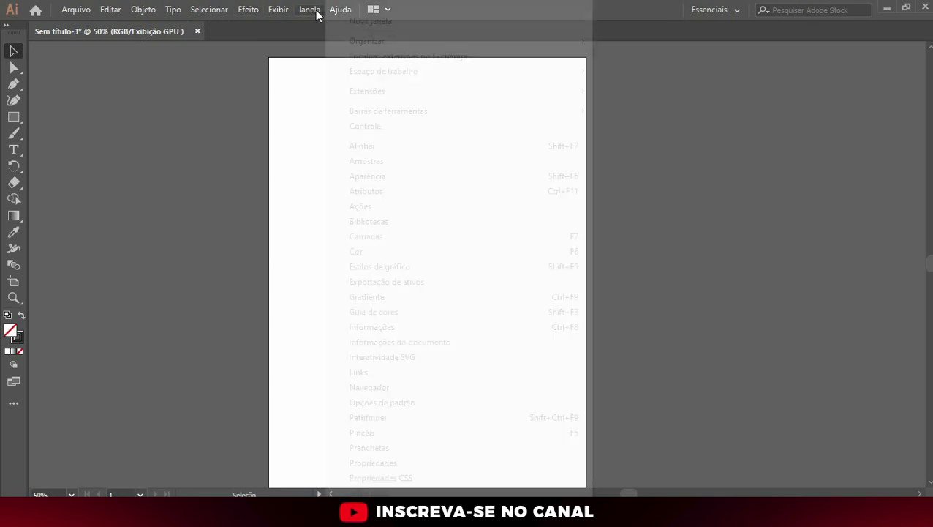
click(380, 126)
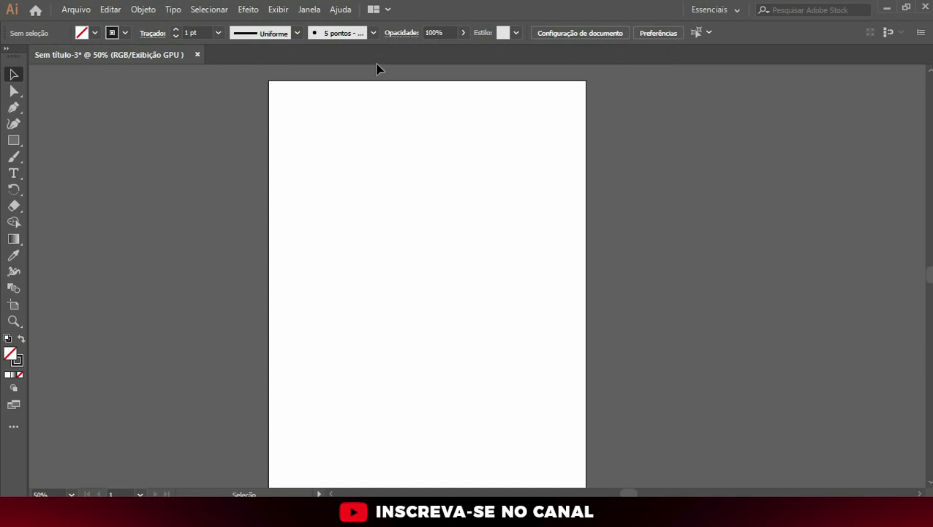
click(308, 10)
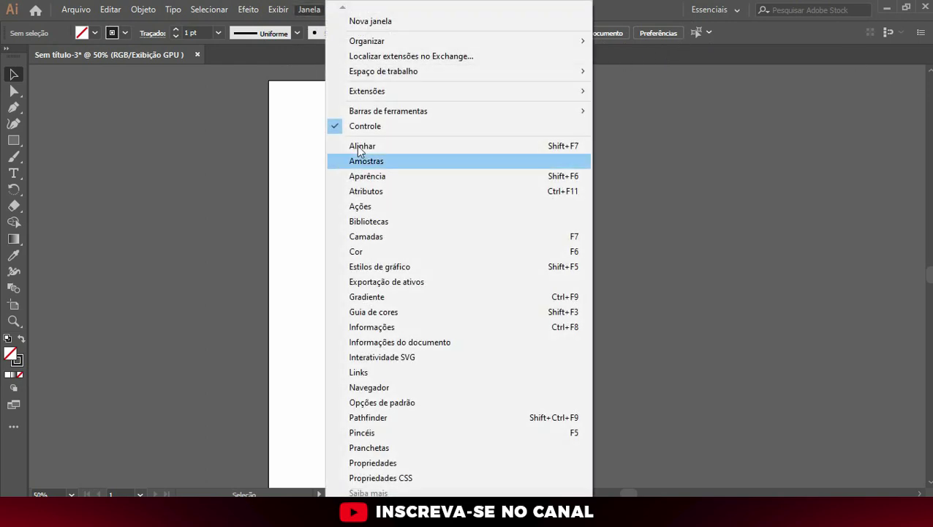
click(382, 240)
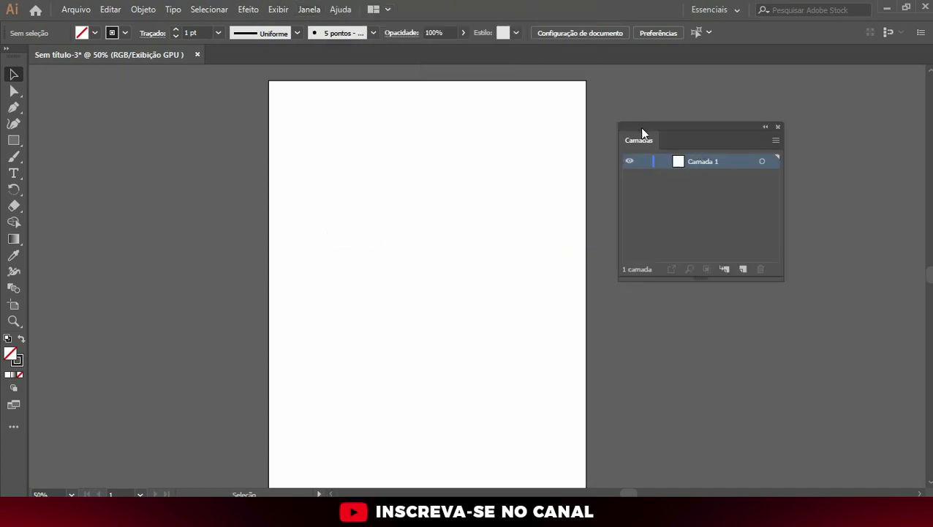
drag(643, 131, 923, 218)
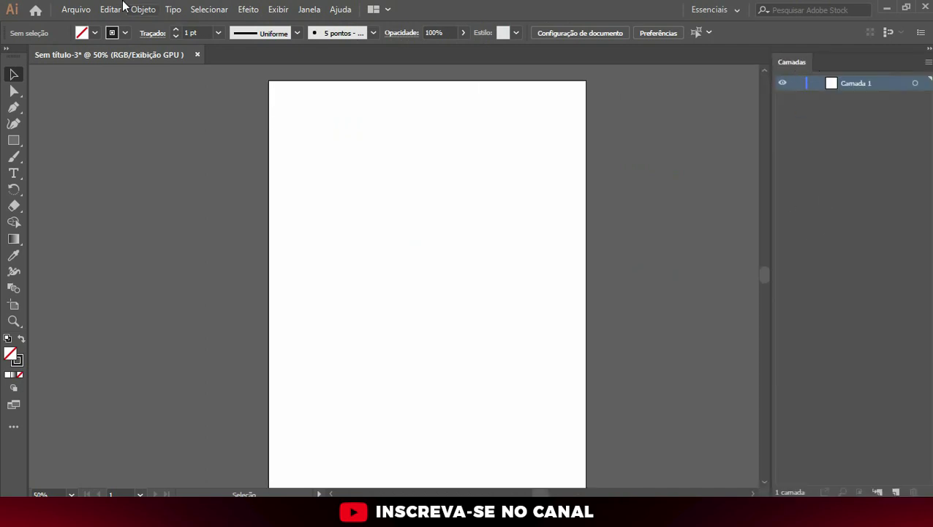
Open the Amostras panel, enlarge it to show all swatches, and dock it above Camadas.
click(310, 9)
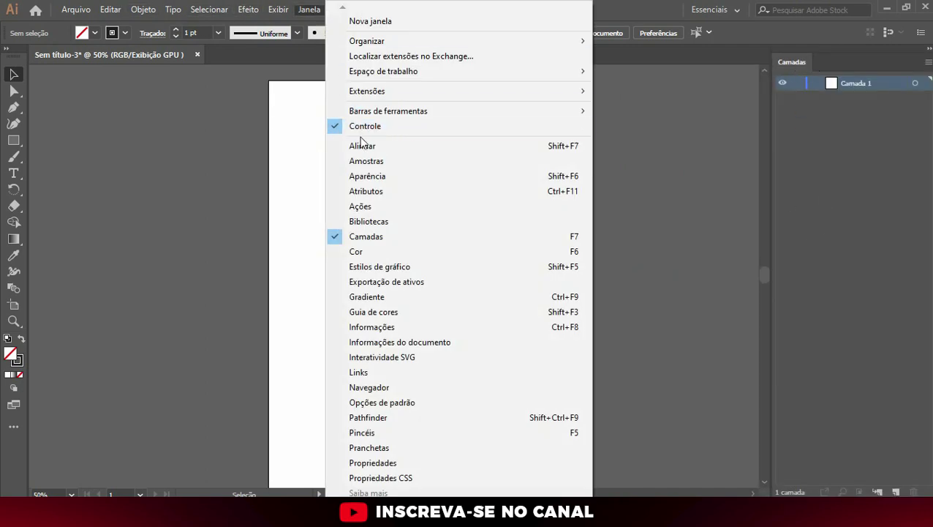
click(362, 161)
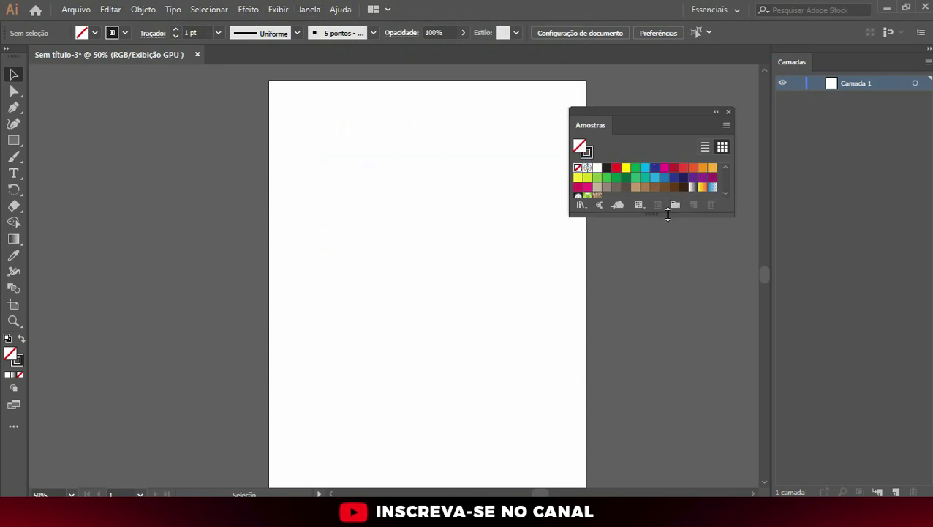
drag(668, 212, 670, 230)
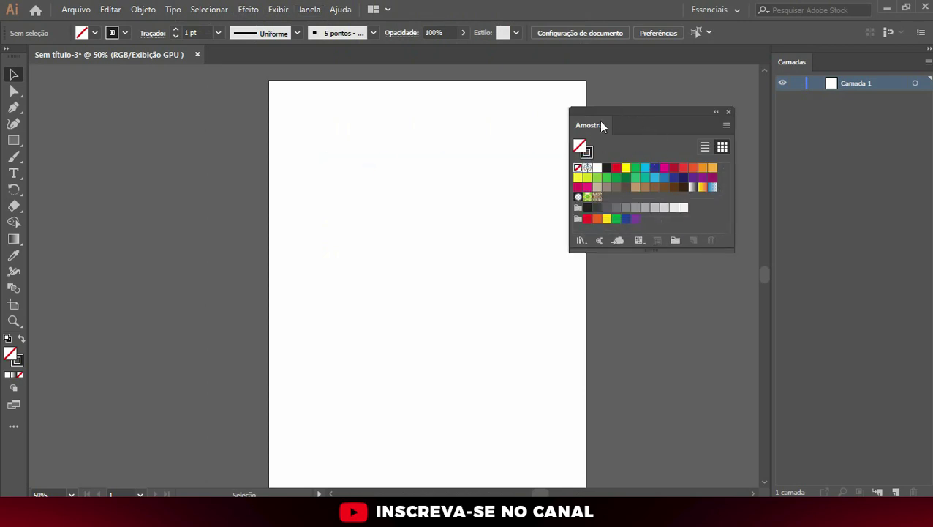
drag(594, 125, 835, 56)
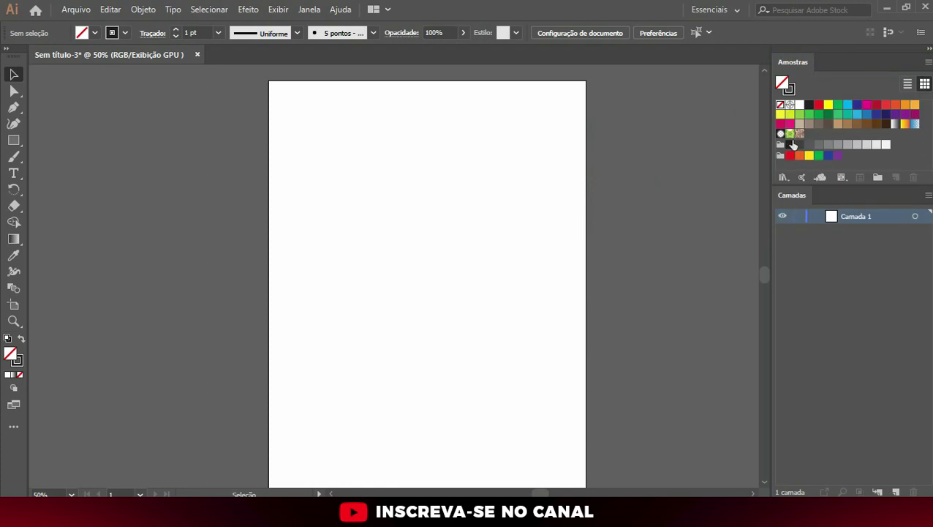
Open the Pathfinder panel and dock it between Amostras and Camadas.
click(313, 10)
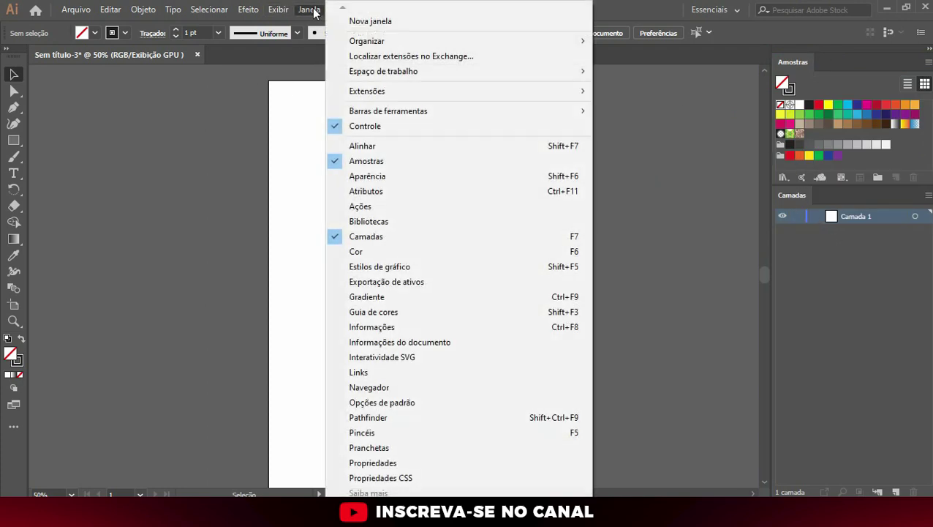
click(365, 417)
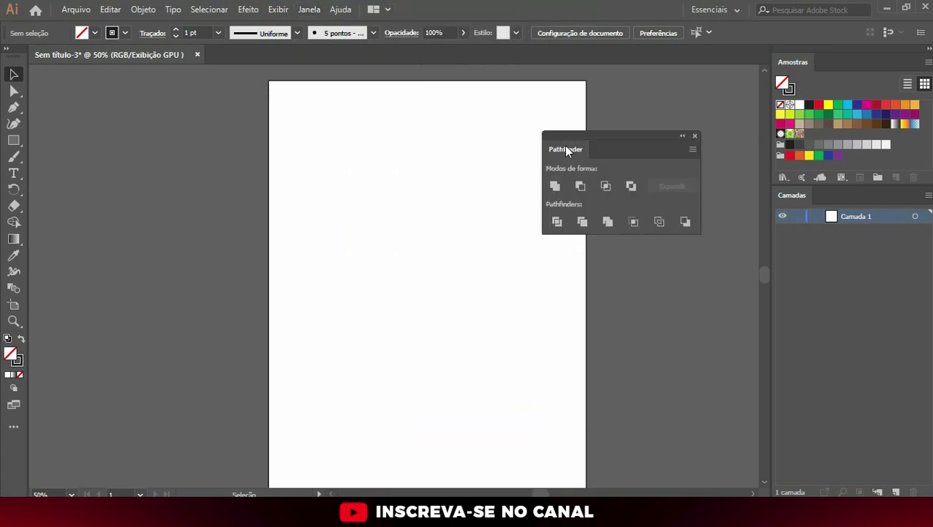
drag(565, 146, 805, 189)
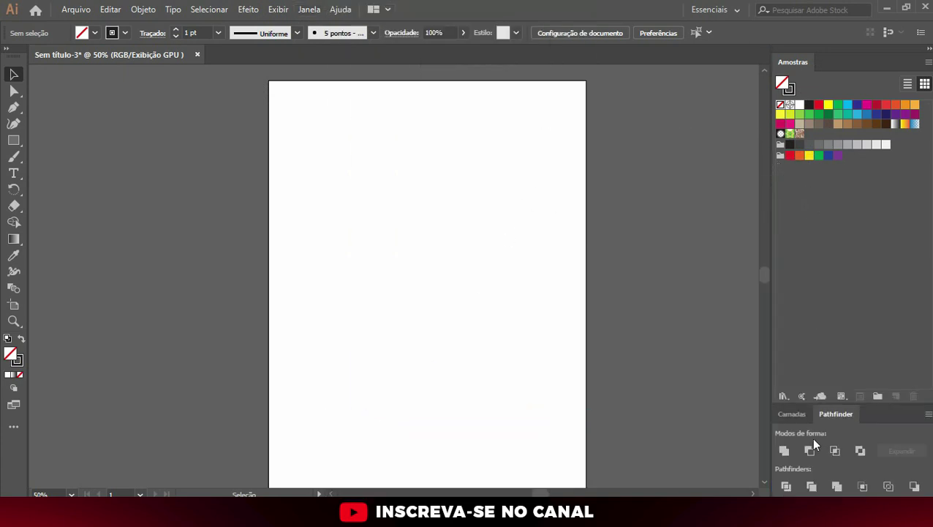
drag(831, 414, 923, 219)
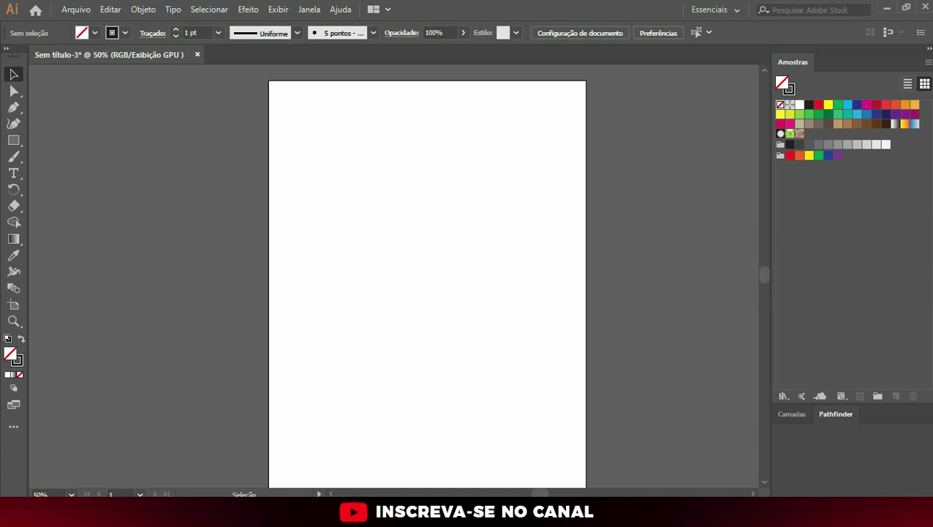
drag(802, 63, 680, 176)
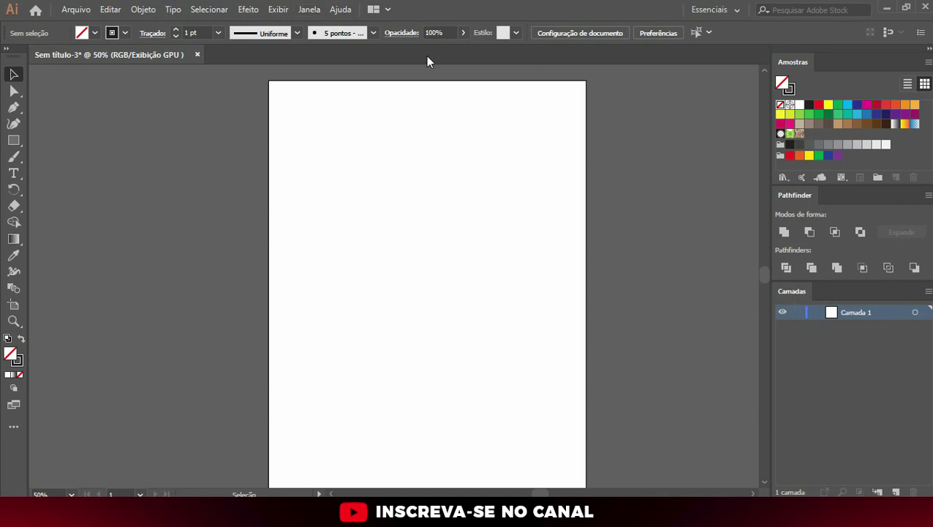
scroll(497, 223, down, 1)
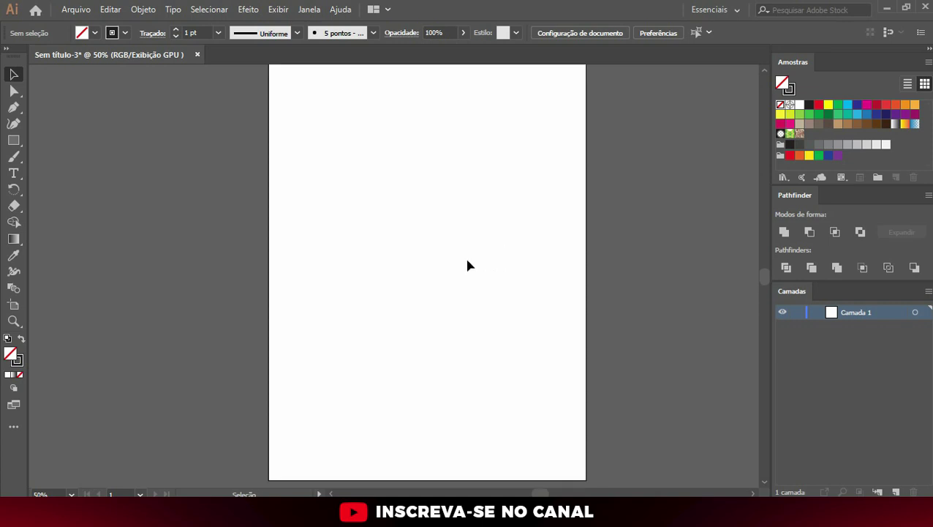
scroll(461, 263, down, 1)
scroll(415, 205, up, 1)
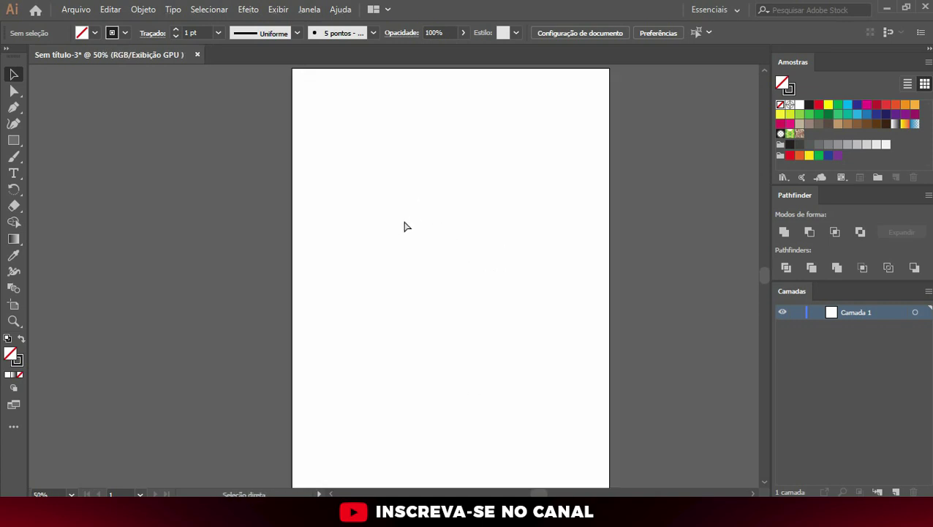
key(ctrl+t)
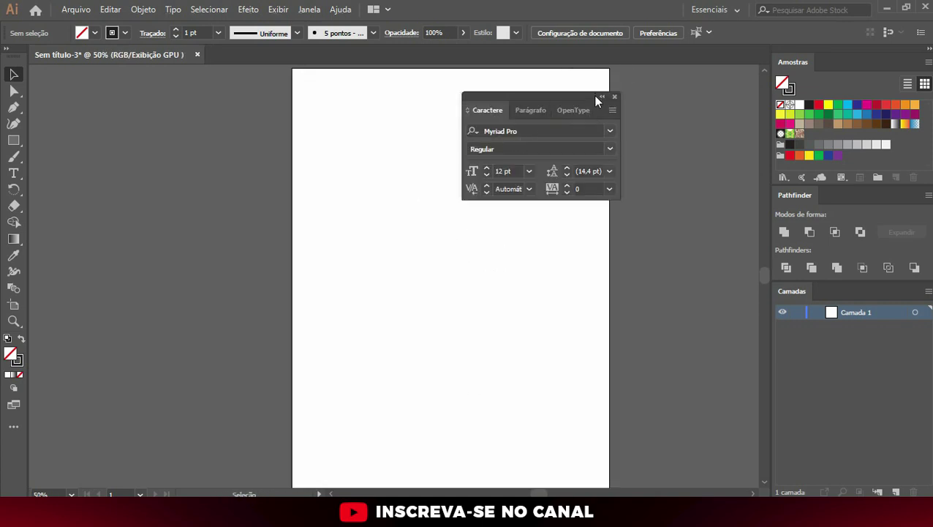
drag(537, 96, 764, 64)
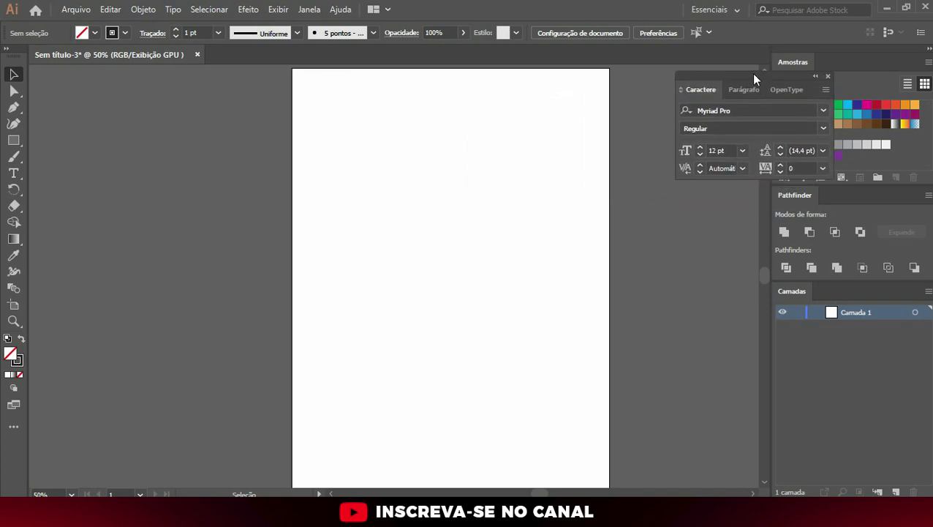
click(762, 49)
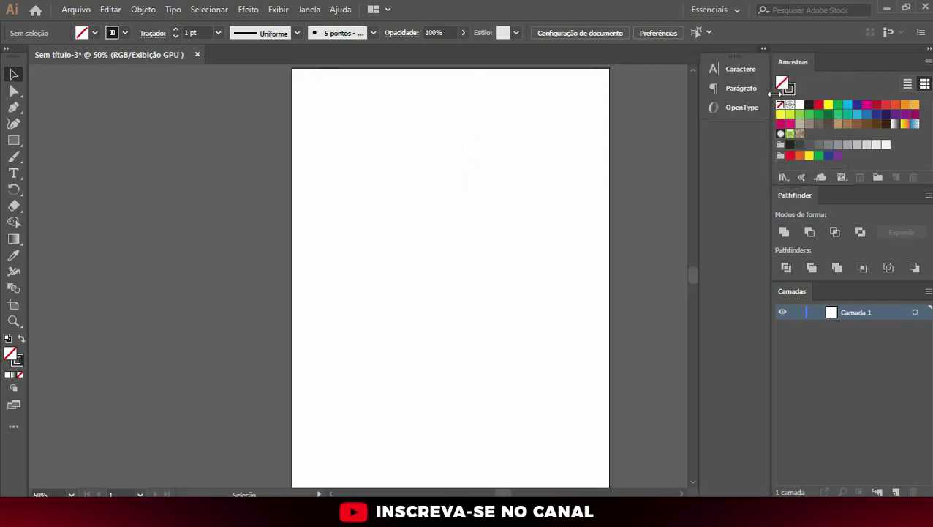
click(765, 50)
click(765, 50)
drag(700, 154, 742, 154)
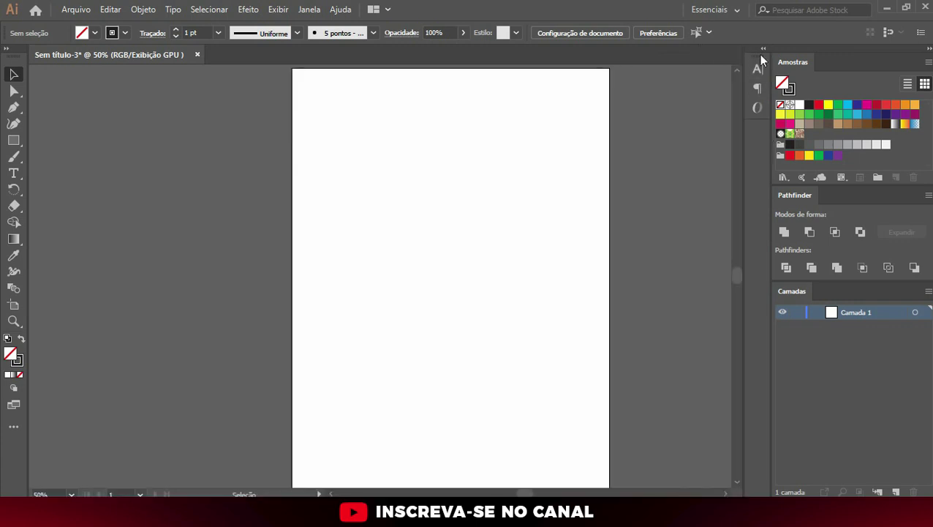
click(757, 88)
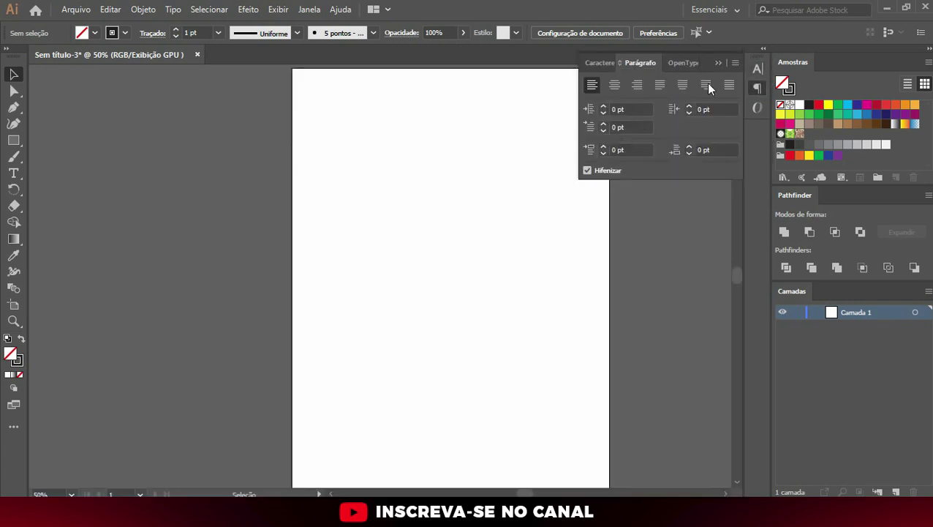
click(757, 68)
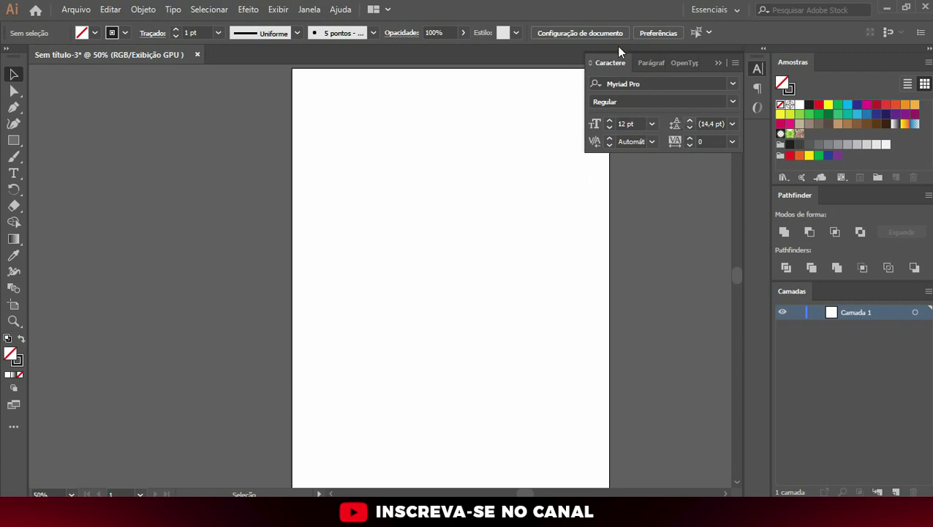
click(758, 68)
click(308, 10)
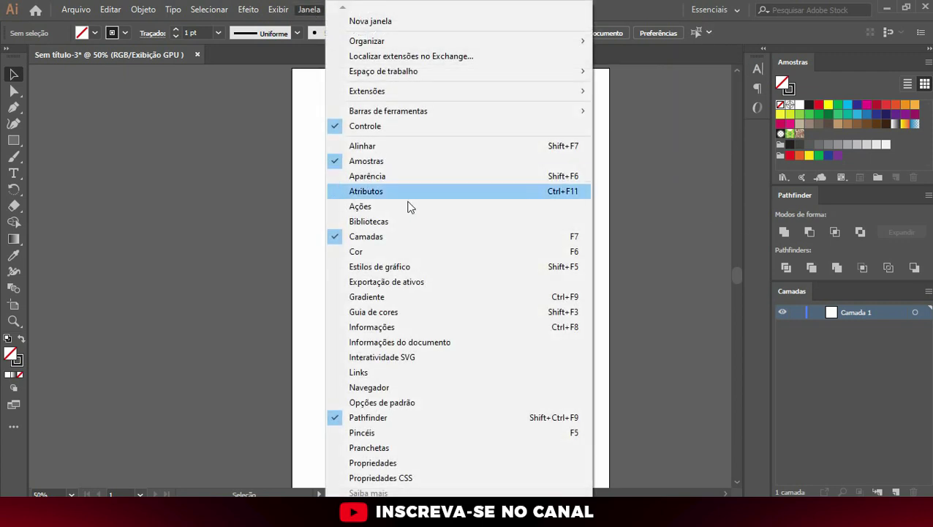
click(693, 184)
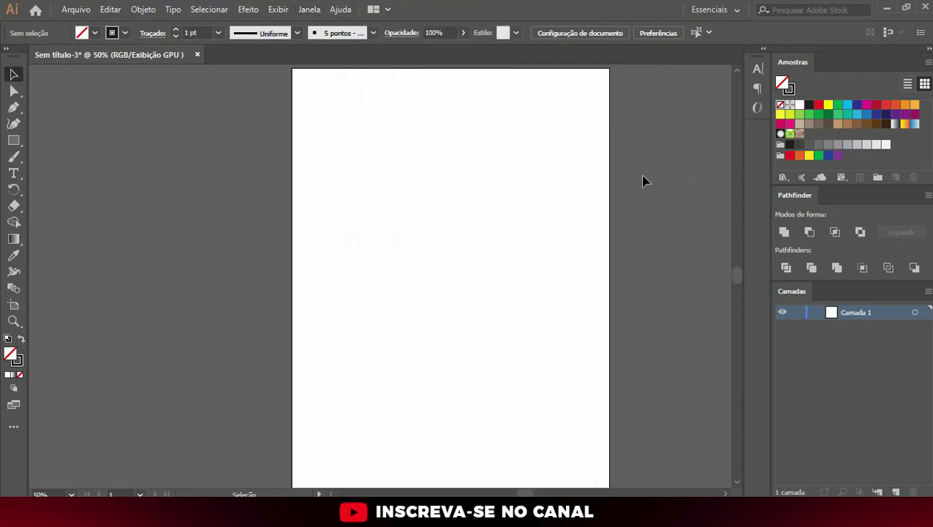
Draw a small square near the page's top-left and Alt-drag a copy down-right.
click(13, 140)
drag(384, 156, 426, 196)
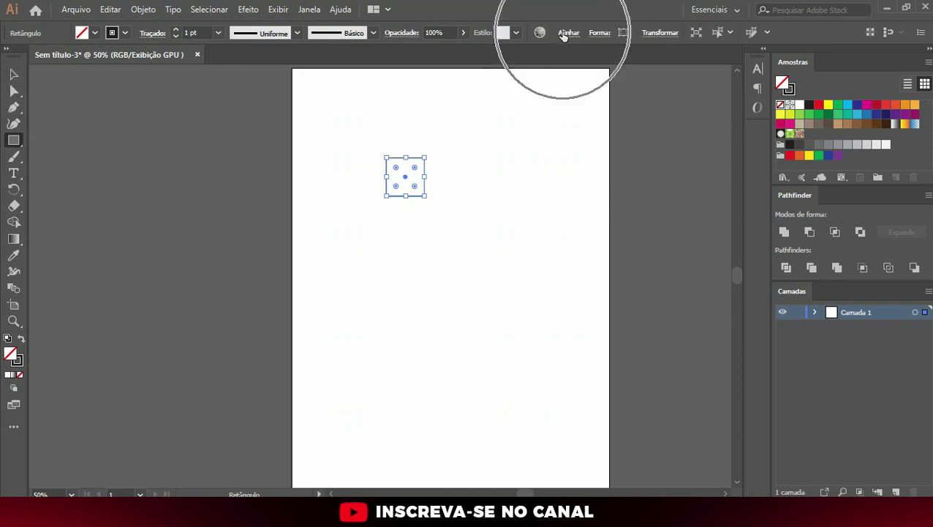
click(13, 74)
alt+drag(402, 182, 434, 211)
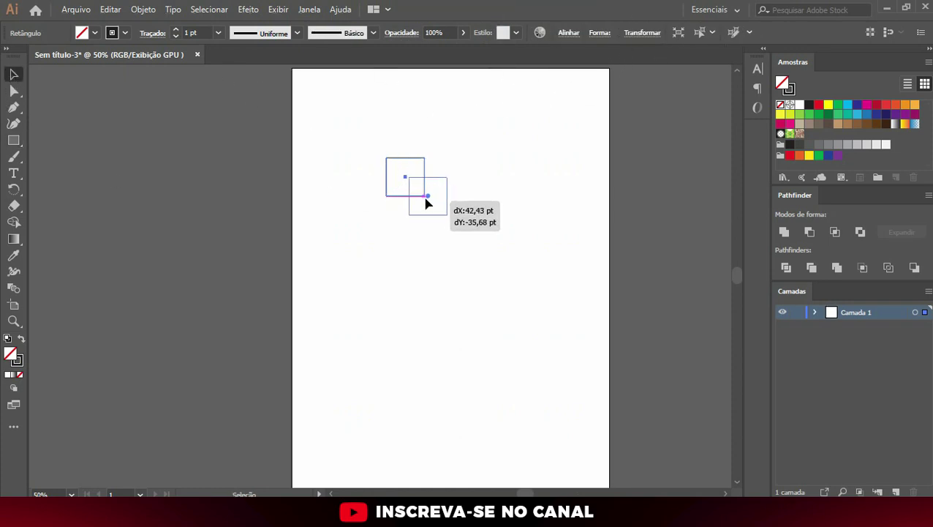
Align both squares centred horizontally and vertically, then to the page's left edge.
drag(396, 150, 476, 204)
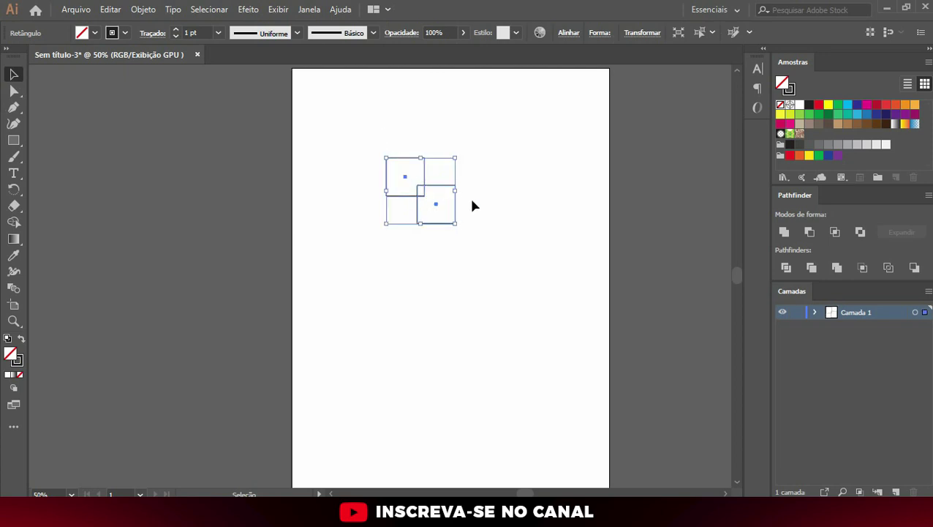
click(569, 33)
click(458, 71)
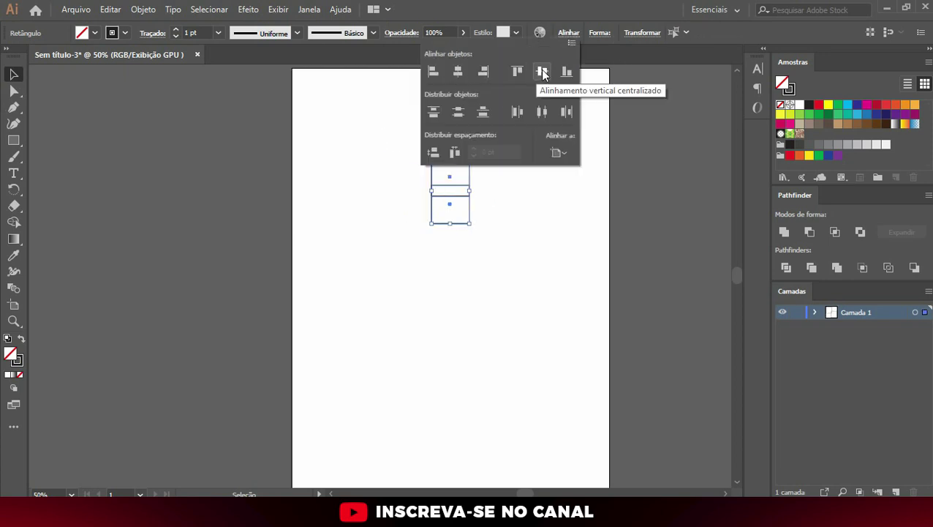
click(542, 71)
click(435, 73)
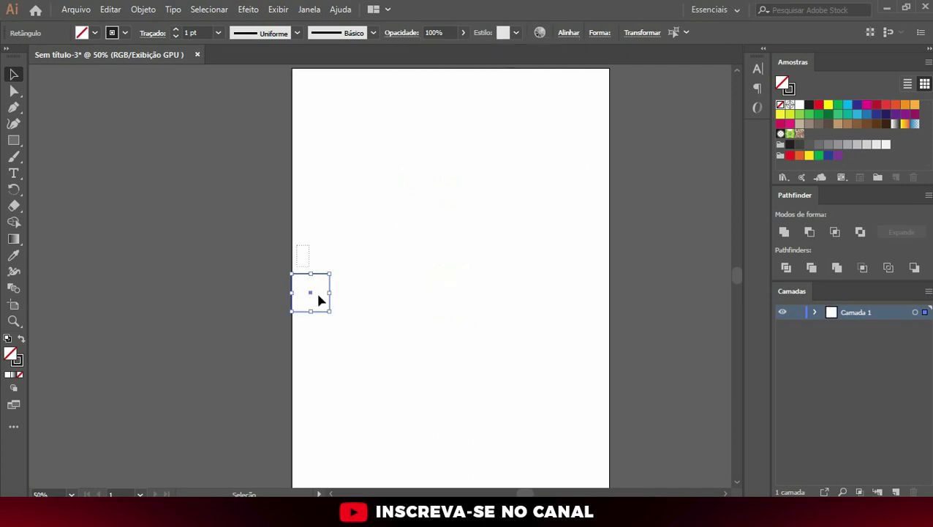
click(358, 344)
scroll(751, 293, down, 1)
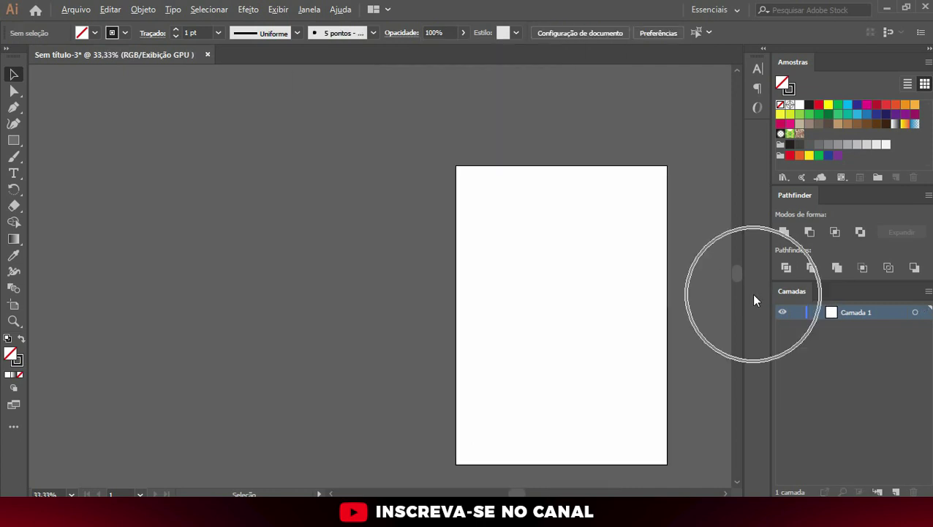
scroll(620, 237, right, 2)
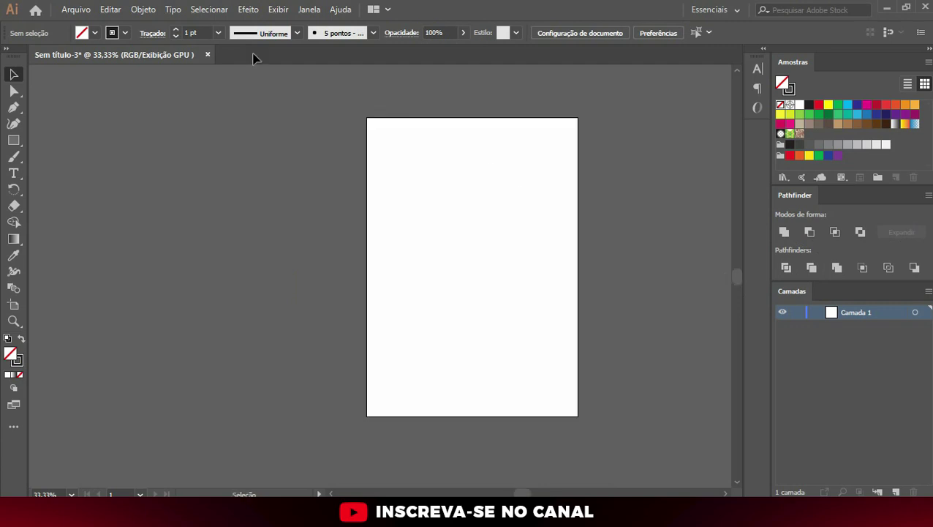
click(310, 10)
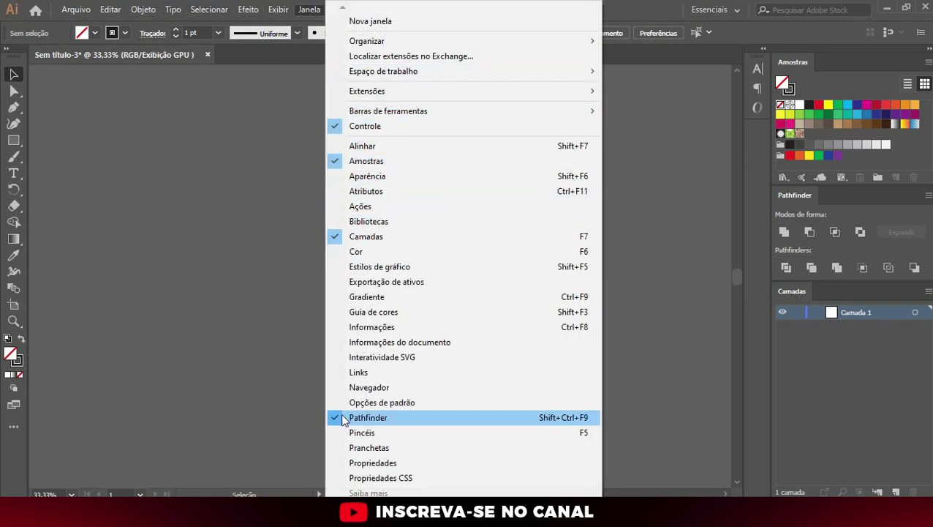
click(707, 388)
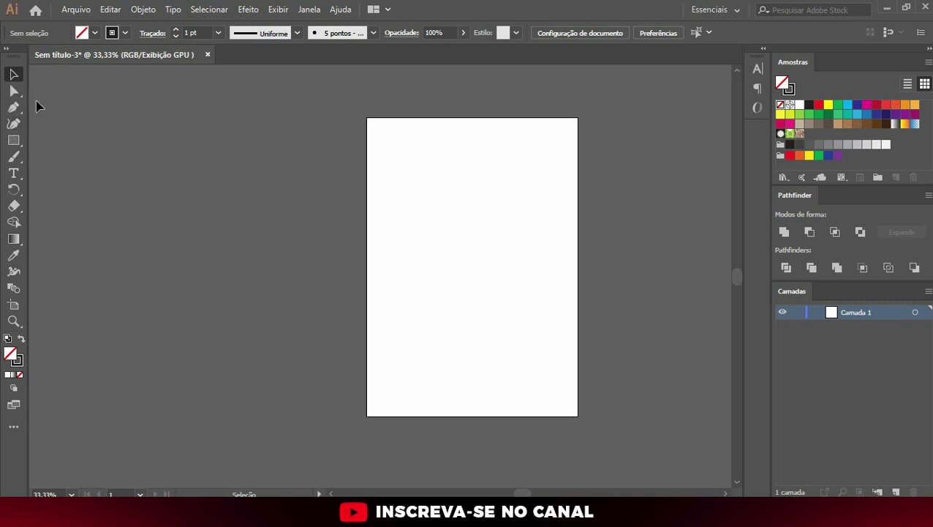
Draw a large square near the page's top-left and round all its corners.
click(14, 140)
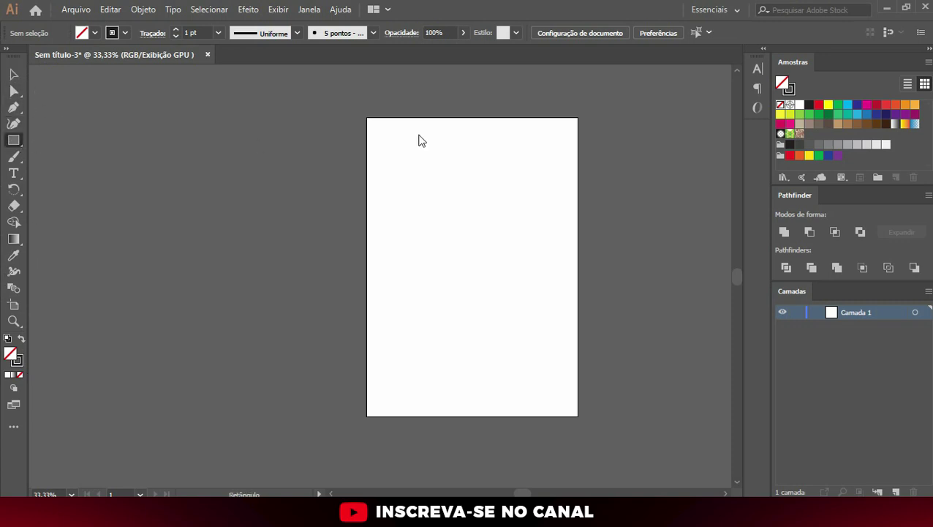
scroll(410, 139, up, 1)
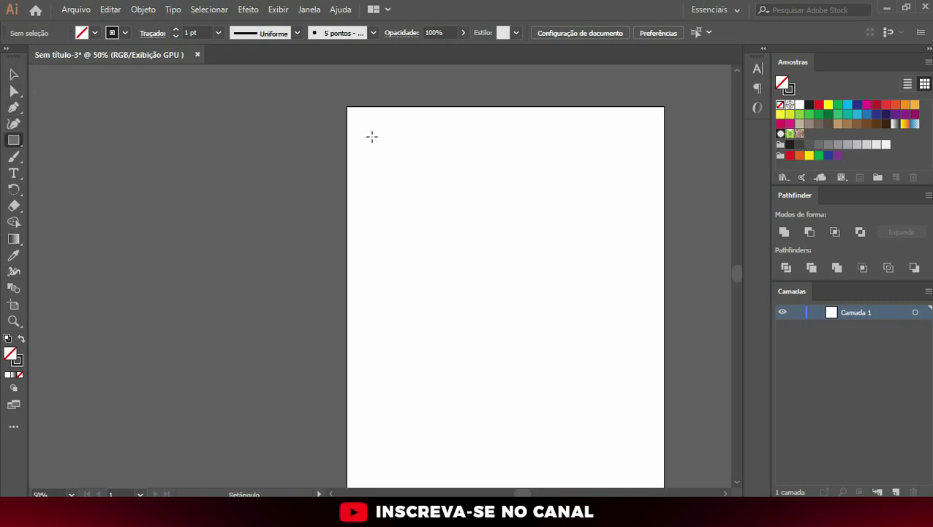
drag(379, 147, 542, 310)
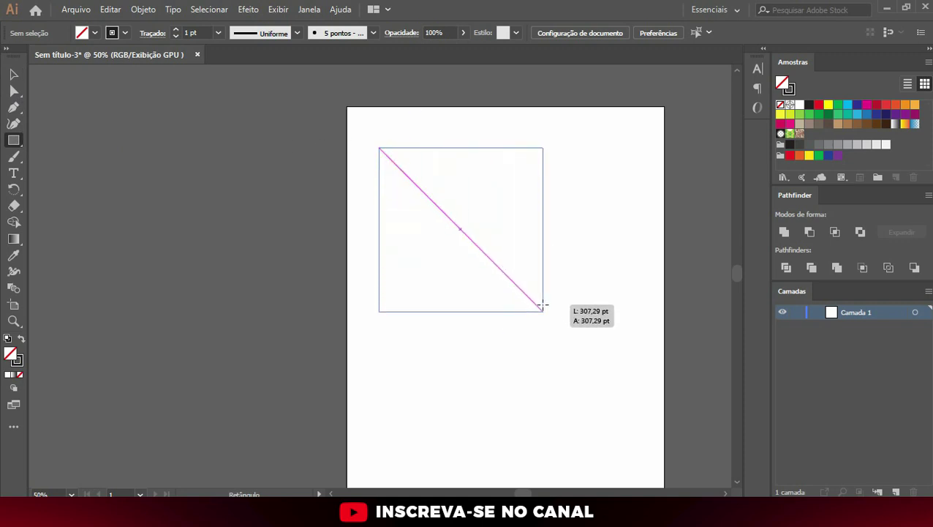
key(v)
click(360, 127)
click(418, 174)
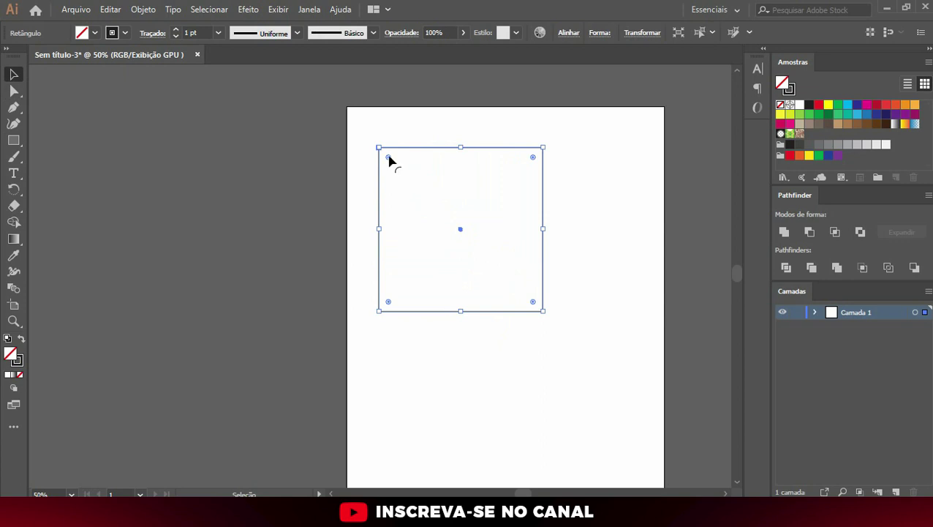
mouse_move(389, 157)
mouse_down()
mouse_move(443, 212)
mouse_move(414, 178)
mouse_up()
click(314, 146)
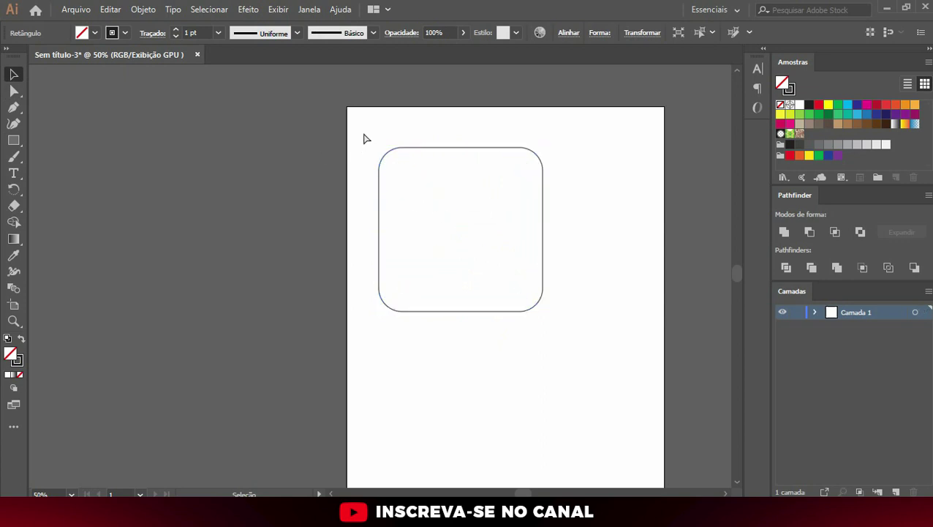
Attempt selecting the top-left corner's anchor points, then reselect the rounded square.
key(a)
drag(364, 137, 502, 265)
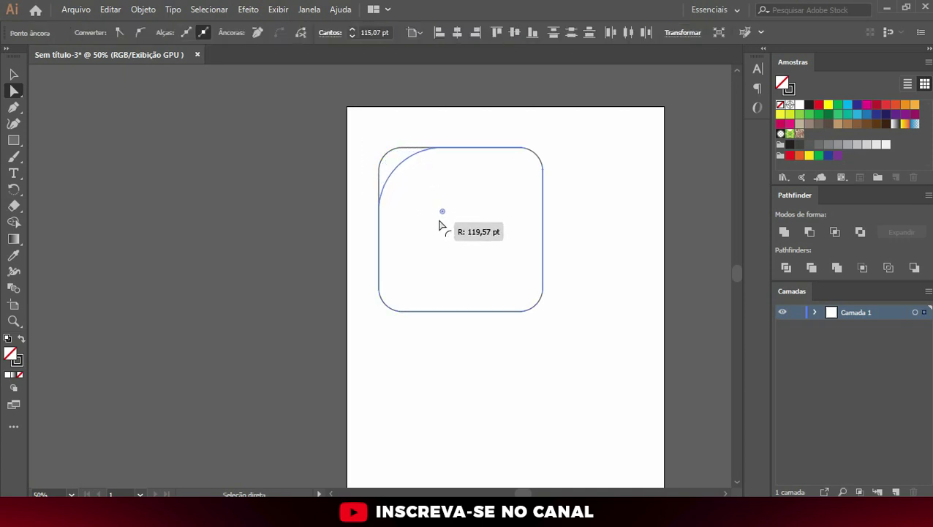
click(402, 150)
key(v)
scroll(395, 139, down, 2)
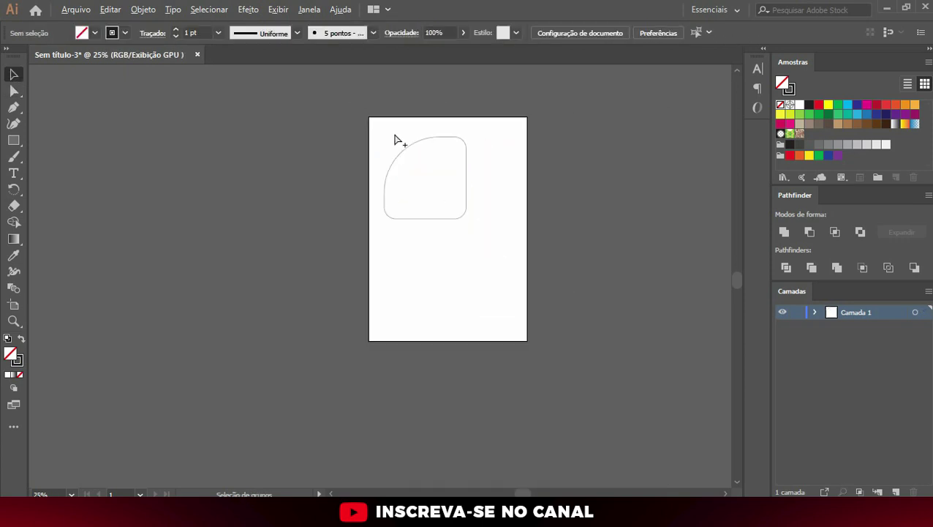
scroll(416, 146, up, 2)
click(424, 138)
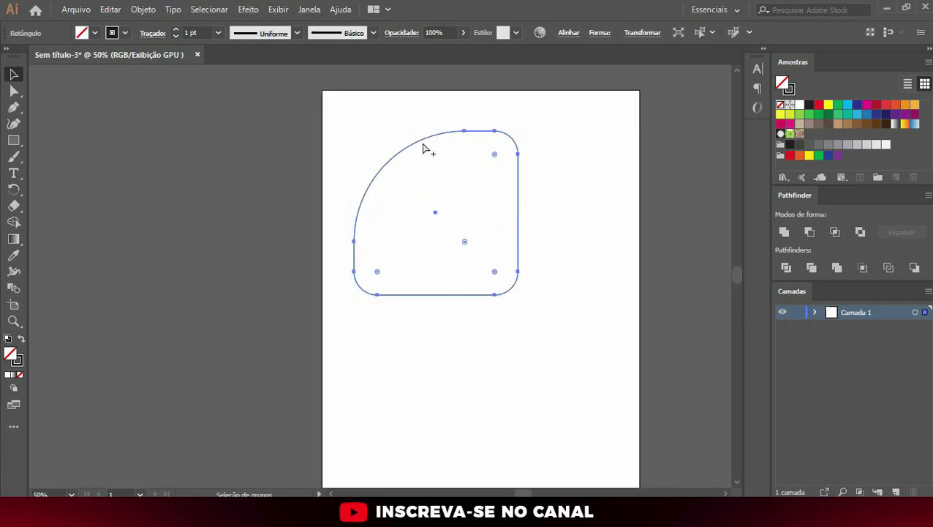
scroll(424, 143, up, 1)
click(400, 133)
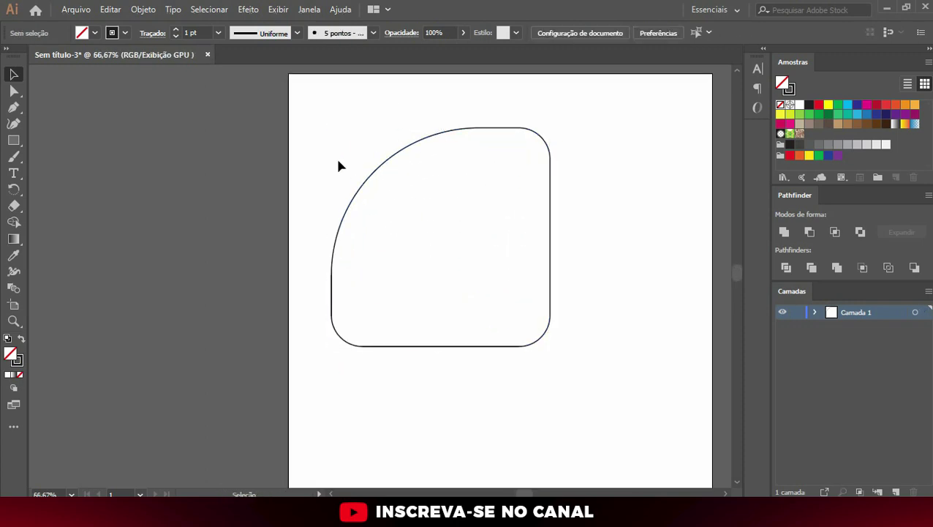
click(382, 162)
Drag the top-left corner widget inward to remove its rounding, then zoom out.
key(a)
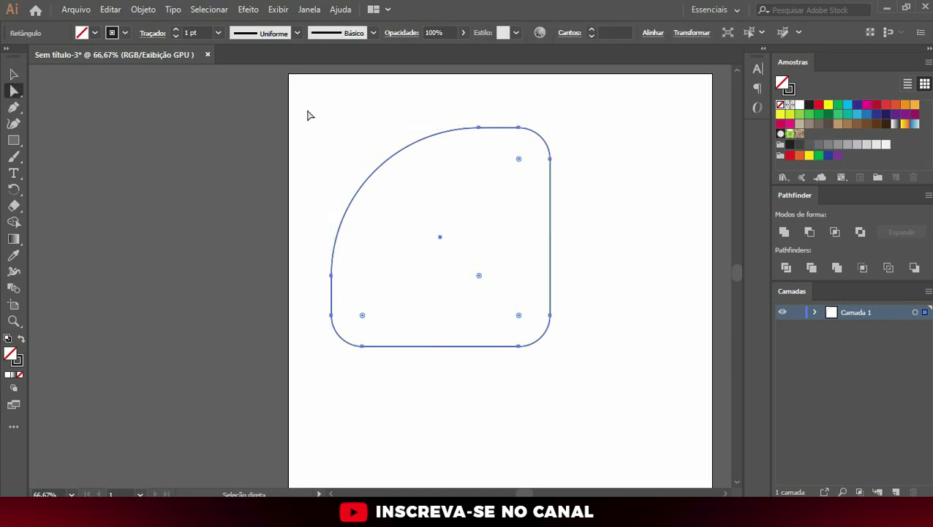
mouse_move(305, 108)
mouse_down()
mouse_move(421, 188)
mouse_move(392, 178)
mouse_up()
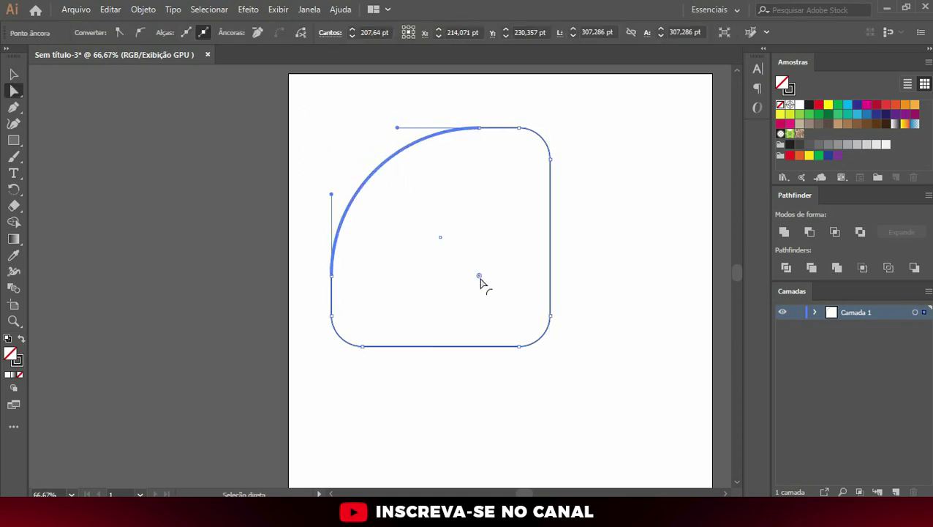
drag(479, 275, 310, 130)
click(432, 219)
key(v)
key(ctrl+minus)
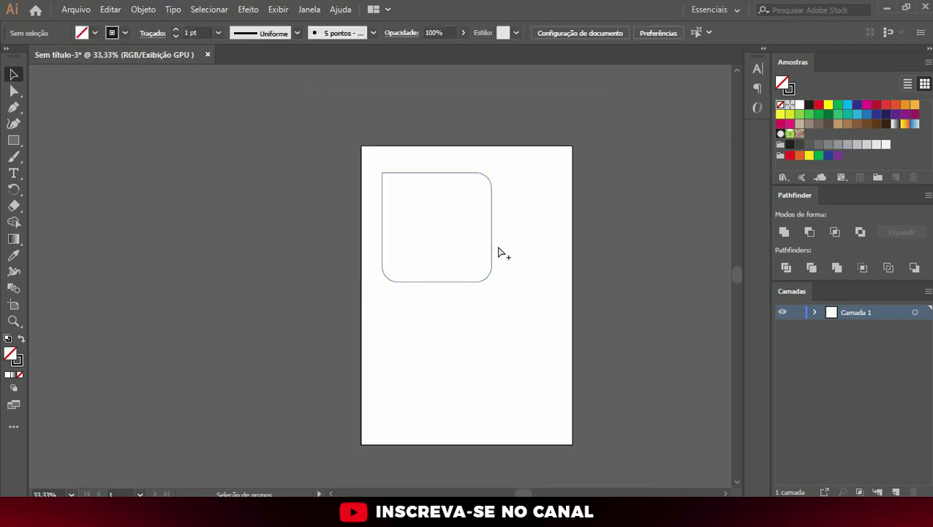
scroll(499, 252, up, 1)
Scale the rounded square down by its bottom-right handle and Alt-drag a copy to its right.
click(488, 270)
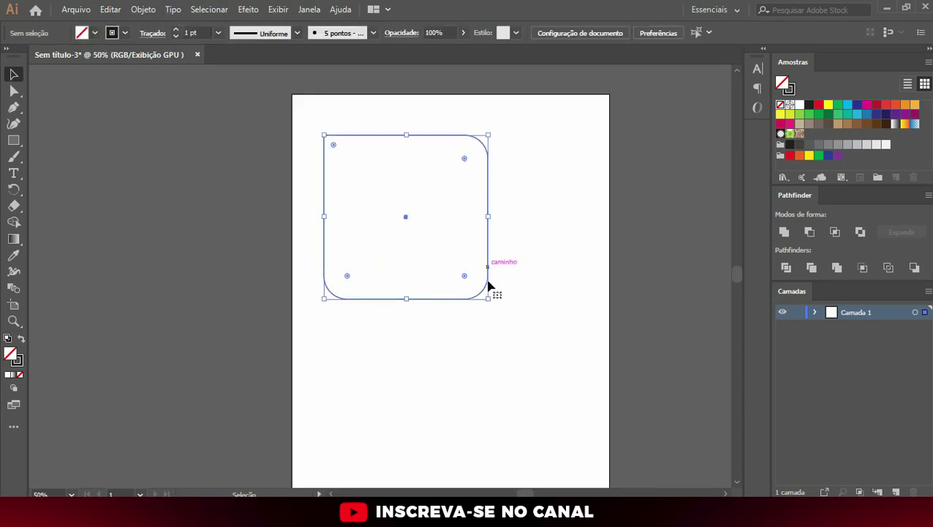
drag(487, 297, 415, 226)
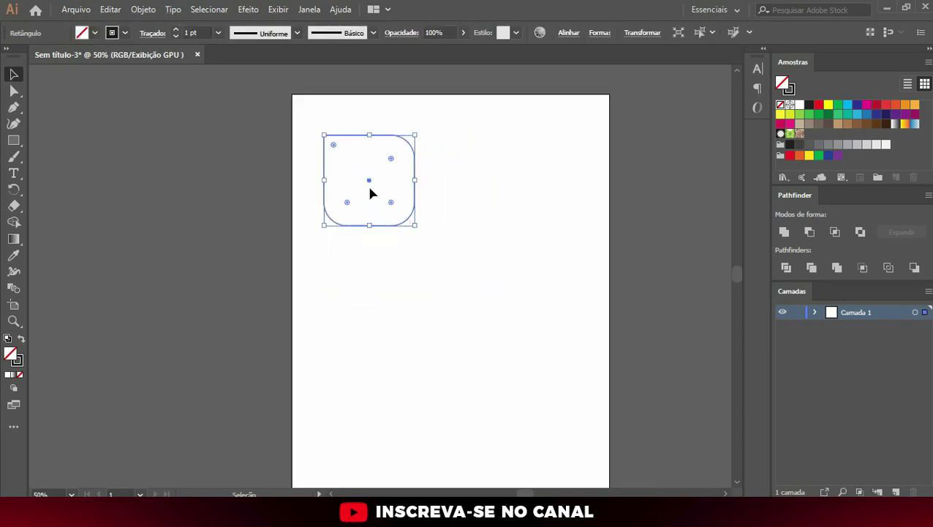
drag(368, 193, 470, 194)
click(342, 180)
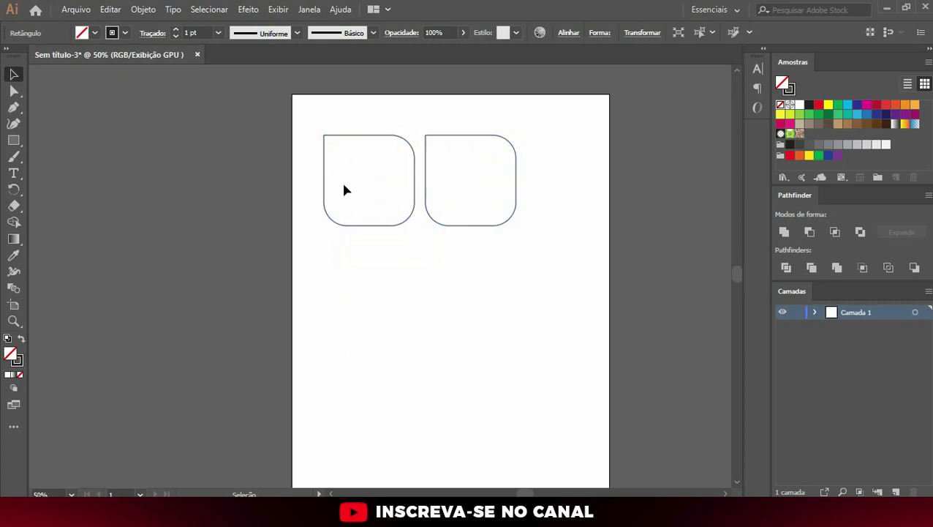
scroll(342, 180, up, 1)
scroll(373, 147, up, 1)
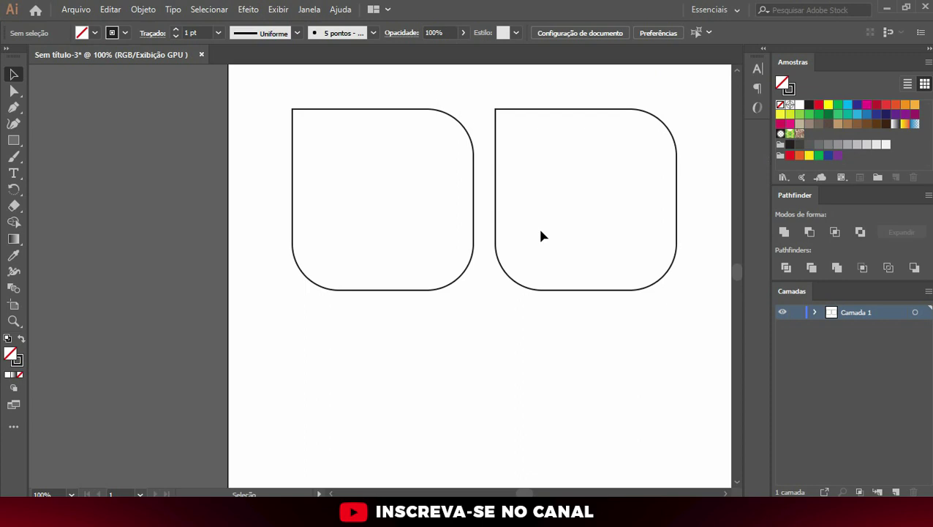
scroll(323, 183, down, 1)
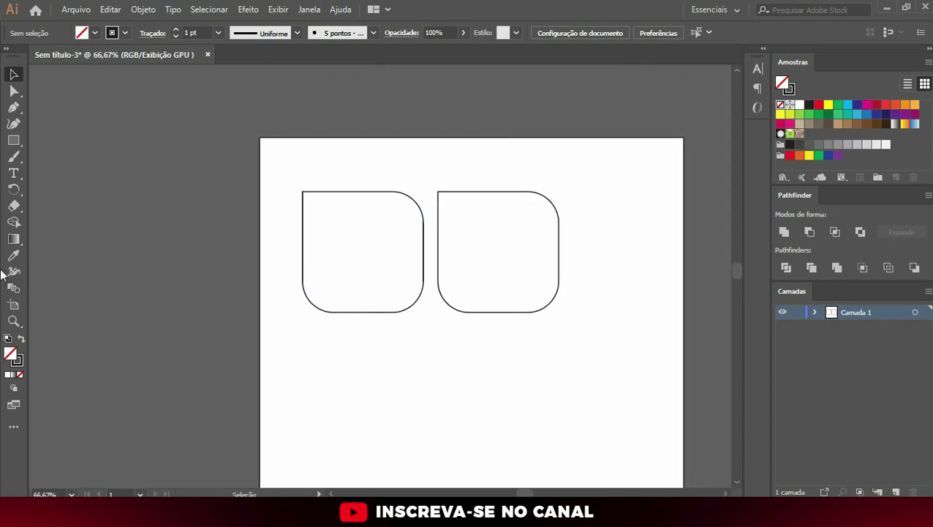
Locate the Width tool and test widening and narrowing the left square's stroke.
click(14, 91)
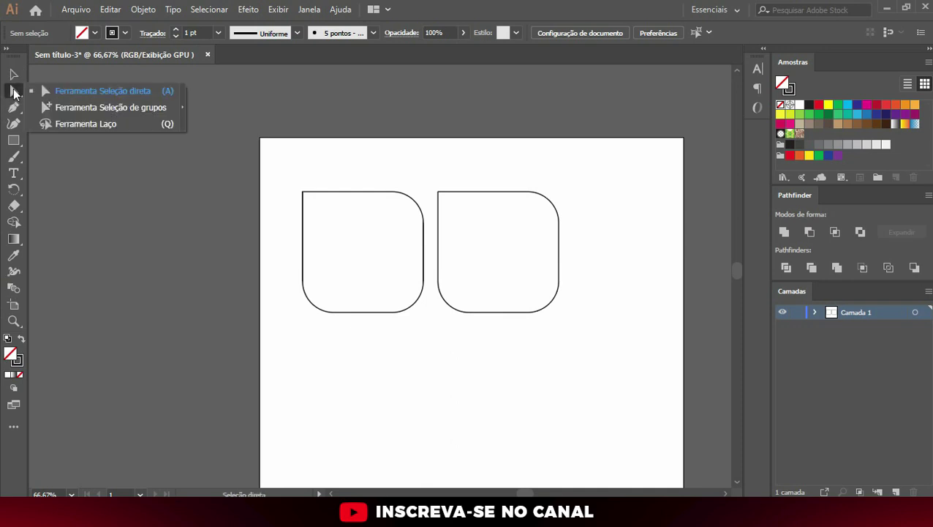
click(12, 112)
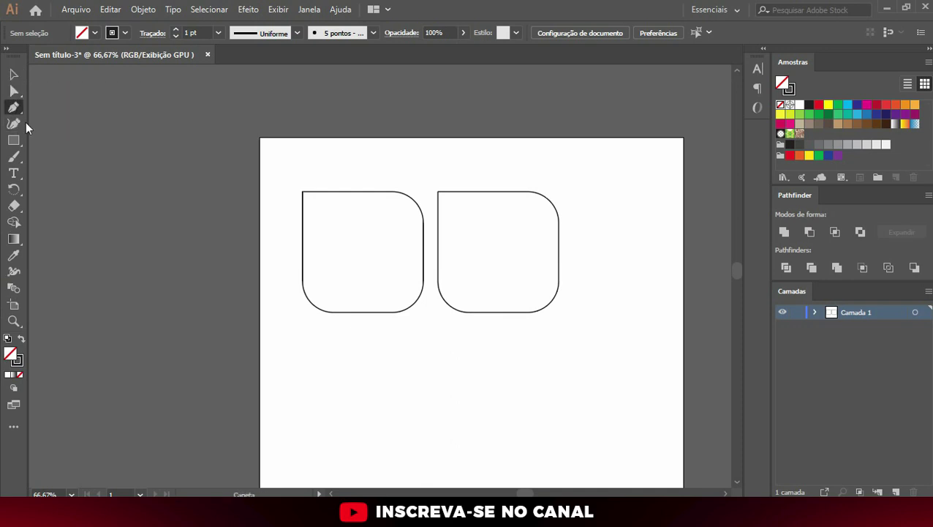
click(14, 271)
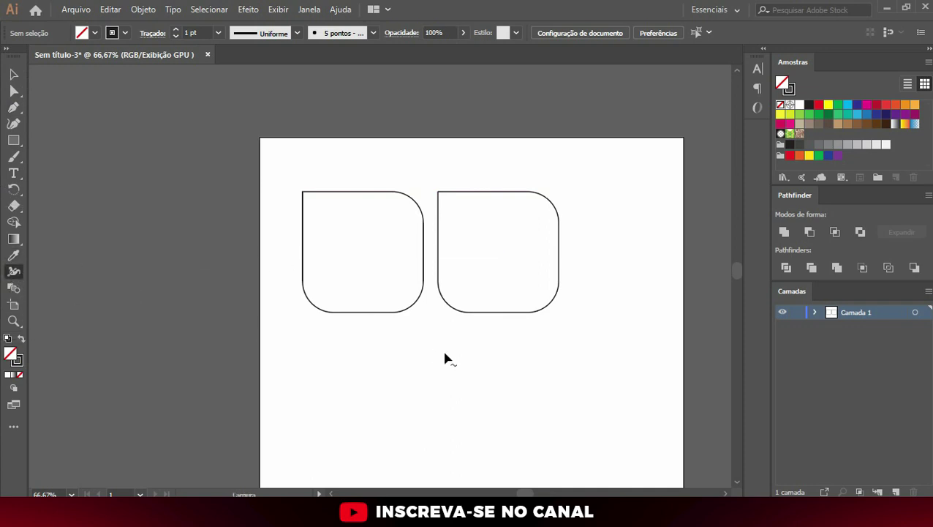
scroll(445, 358, up, 1)
drag(400, 287, 405, 292)
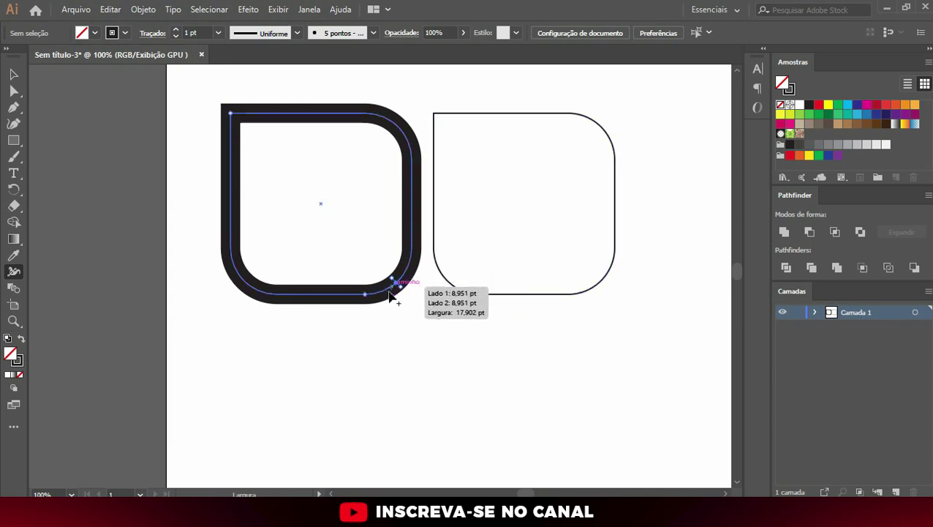
scroll(399, 294, up, 1)
scroll(397, 291, up, 1)
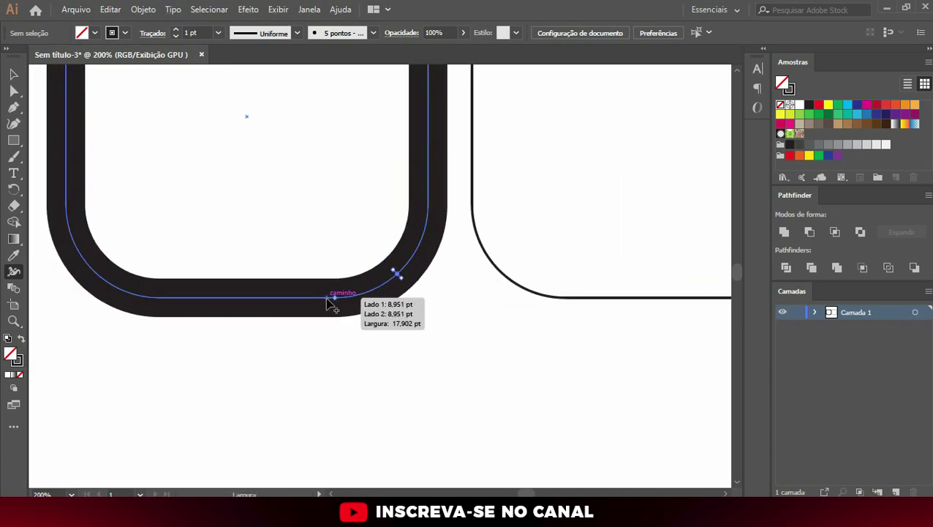
drag(335, 313, 335, 308)
scroll(358, 322, down, 2)
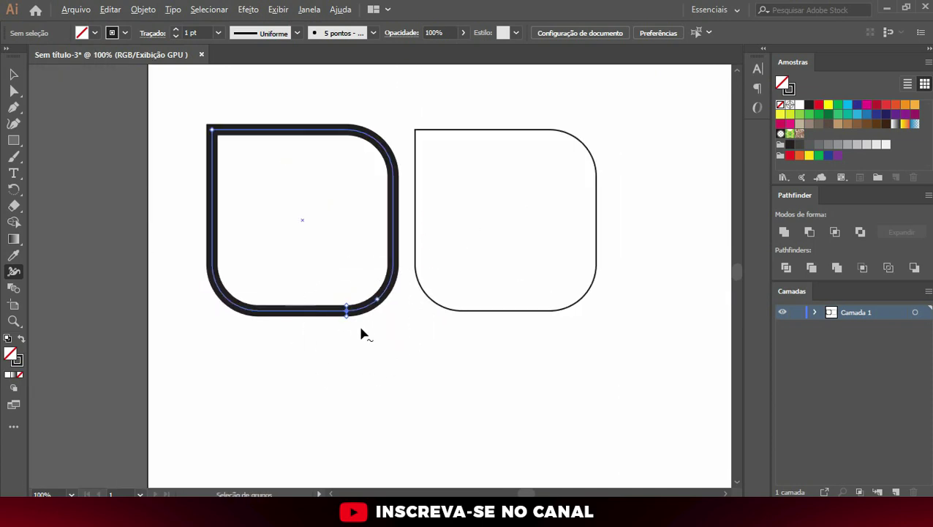
key(v)
click(176, 218)
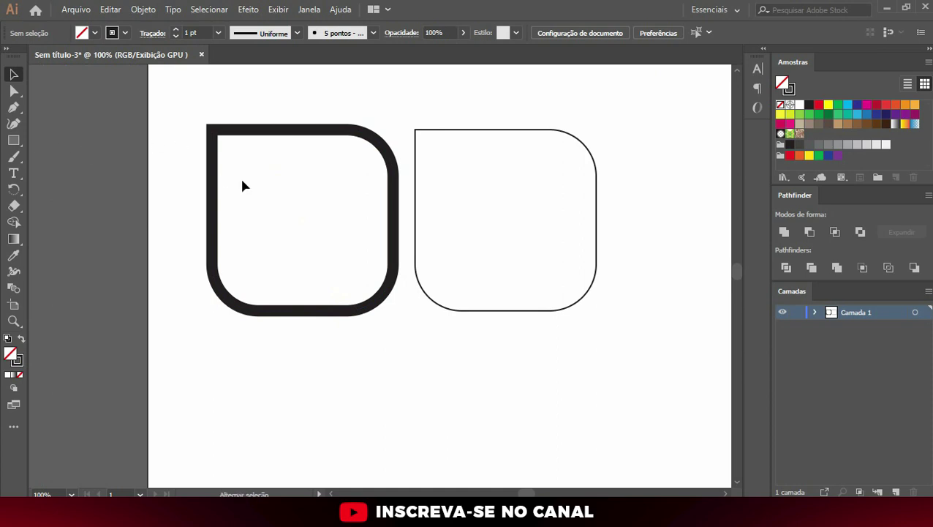
Thicken the left square's whole outline to about 18.6 pt with the Width tool.
key(shift+w)
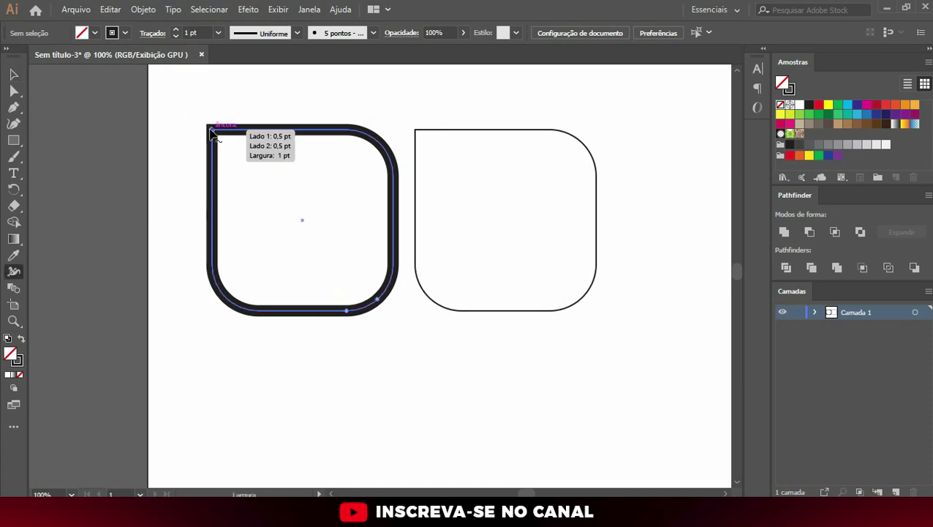
scroll(209, 129, up, 1)
scroll(209, 131, up, 1)
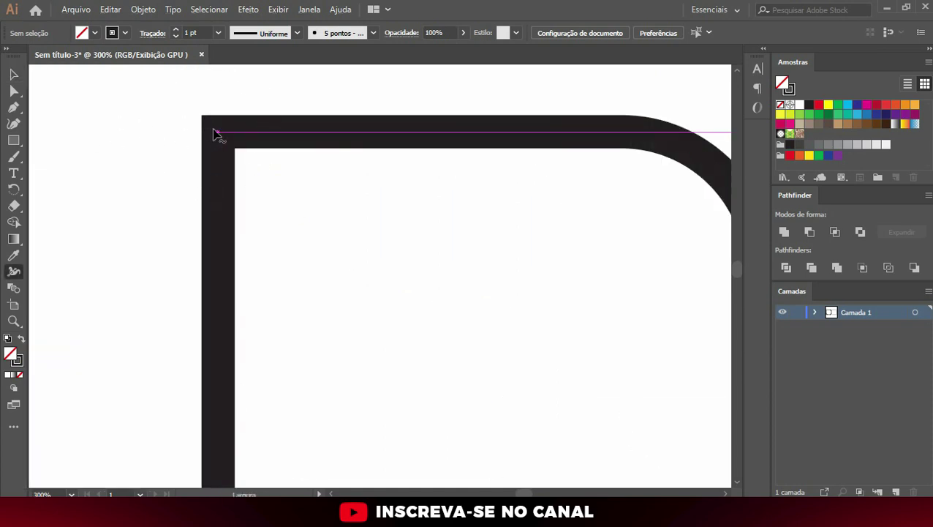
mouse_move(218, 133)
mouse_down()
mouse_move(240, 157)
mouse_move(214, 130)
mouse_move(239, 154)
mouse_move(211, 158)
mouse_up()
click(218, 132)
scroll(211, 157, down, 2)
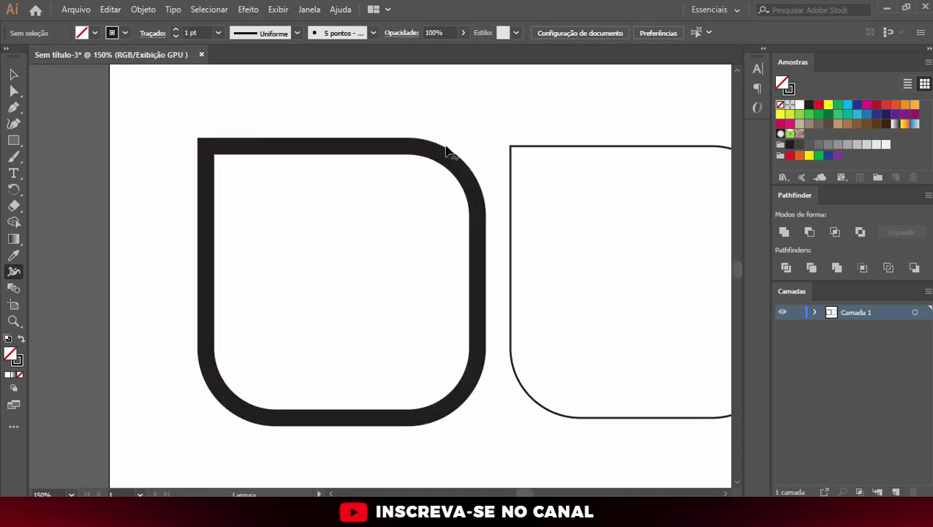
drag(456, 157, 461, 154)
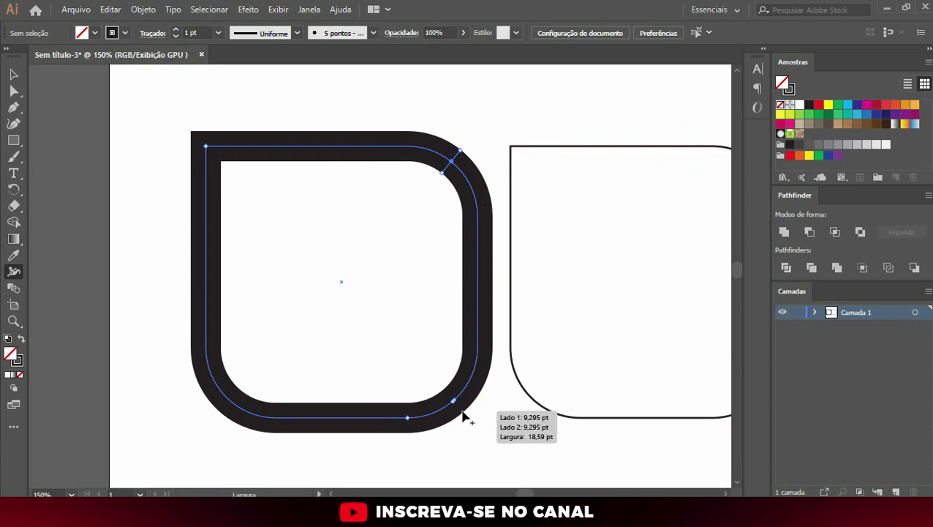
scroll(317, 285, down, 2)
key(v)
click(435, 279)
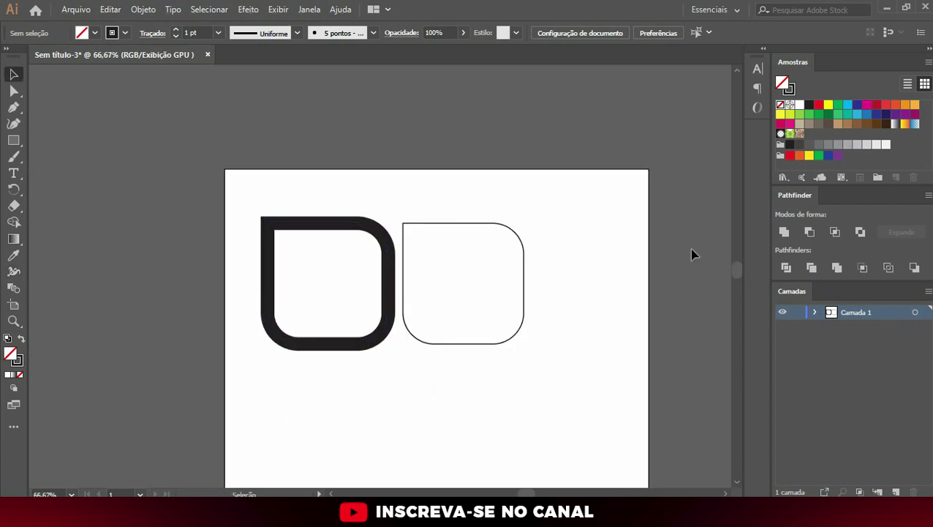
scroll(243, 203, down, 1)
scroll(234, 212, down, 1)
scroll(230, 215, up, 1)
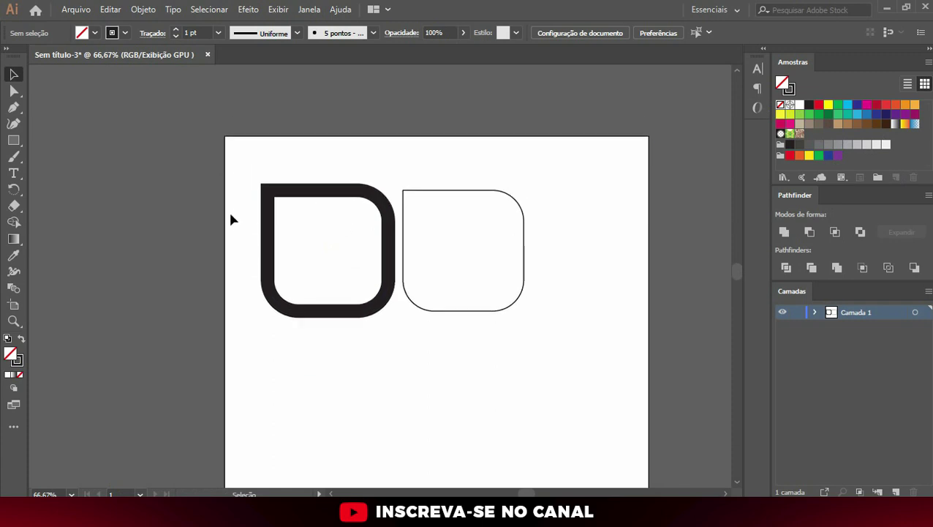
scroll(231, 212, down, 1)
scroll(229, 212, down, 2)
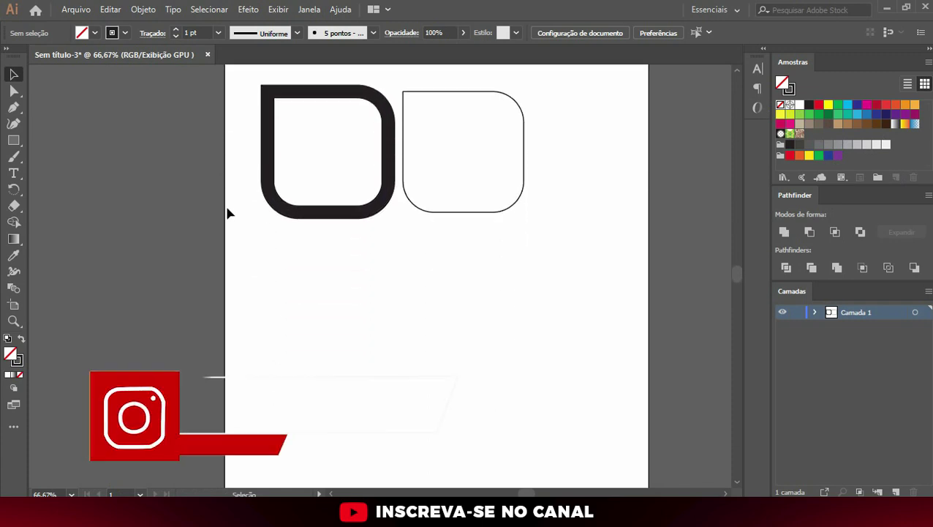
scroll(494, 216, up, 1)
scroll(396, 215, up, 2)
scroll(401, 230, down, 1)
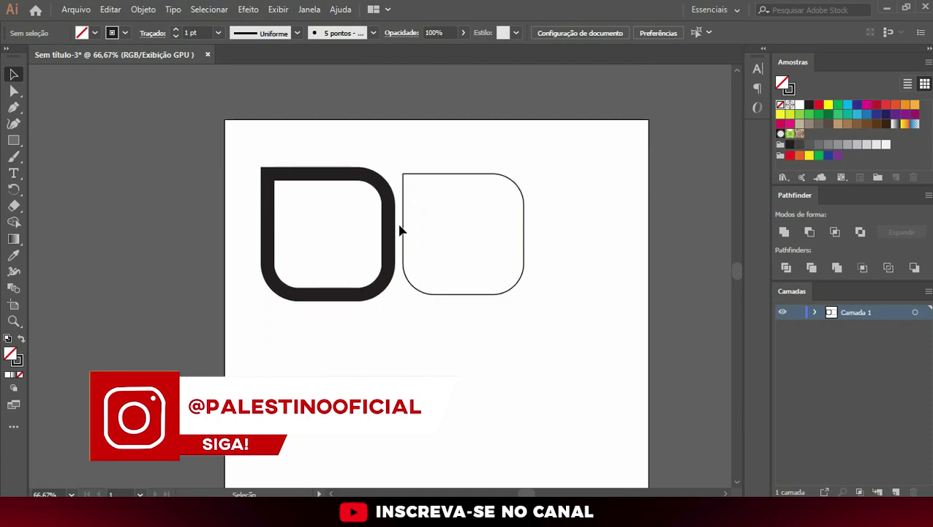
scroll(398, 232, down, 2)
scroll(395, 223, down, 1)
scroll(391, 212, up, 2)
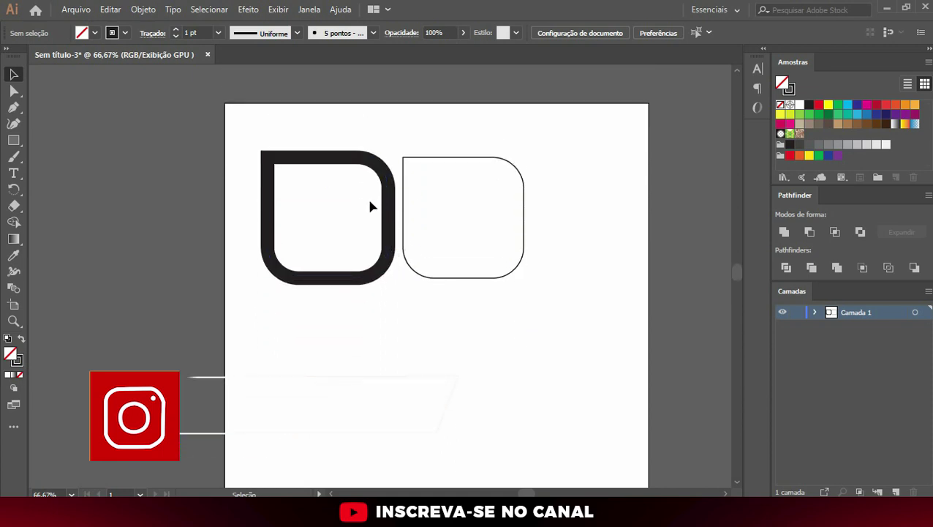